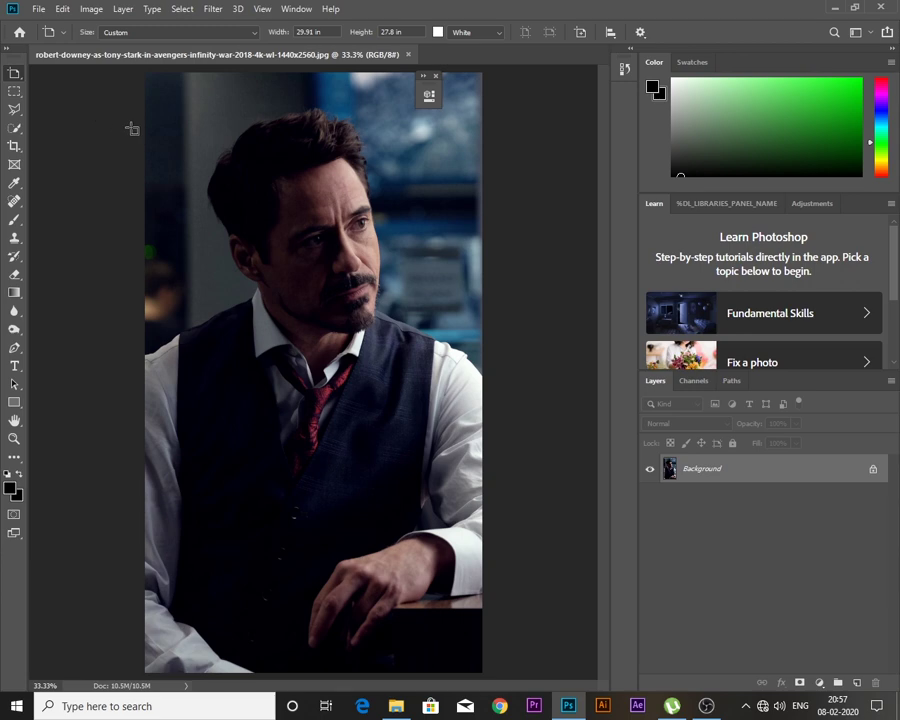
Create Artboard 1, 20 in wide, covering the portrait photo
key(ctrl+plus)
scroll(130, 200, up, 1)
scroll(110, 180, up, 1)
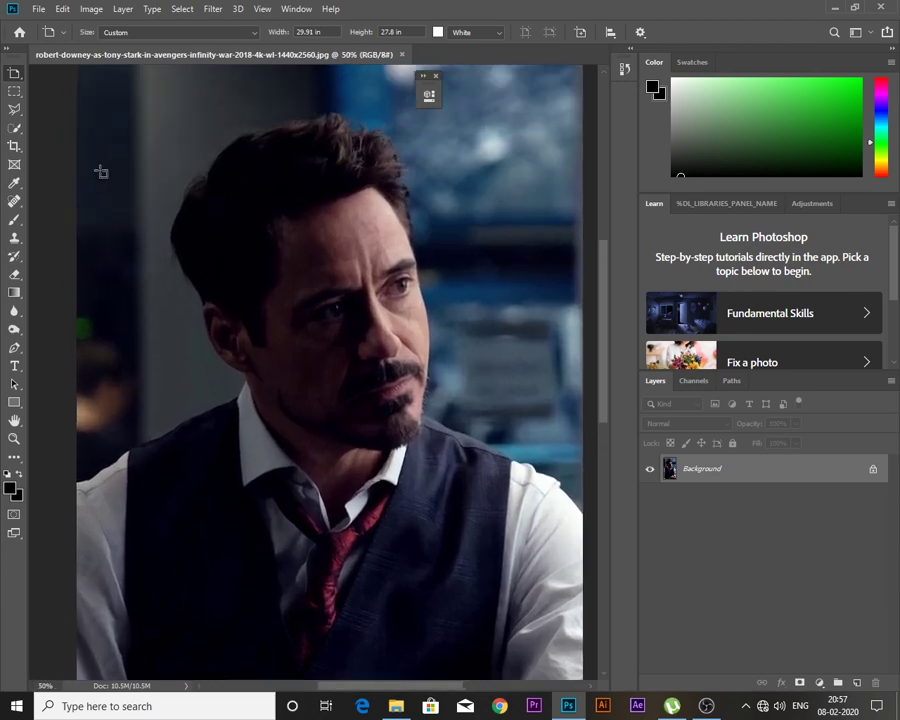
scroll(101, 172, up, 2)
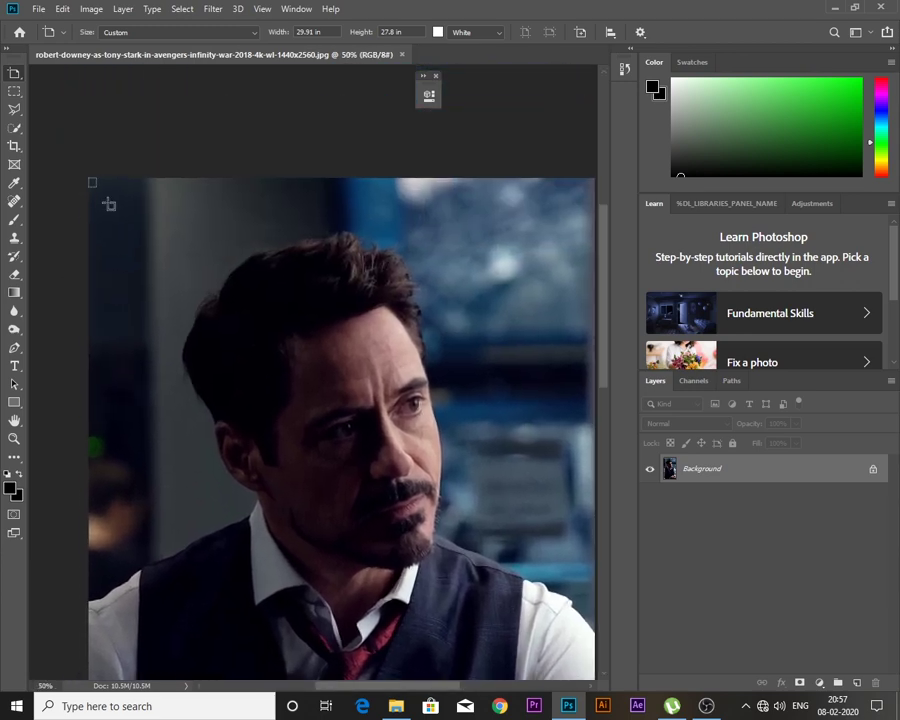
mouse_move(90, 180)
mouse_down()
mouse_move(583, 612)
mouse_move(577, 656)
mouse_move(575, 633)
mouse_up()
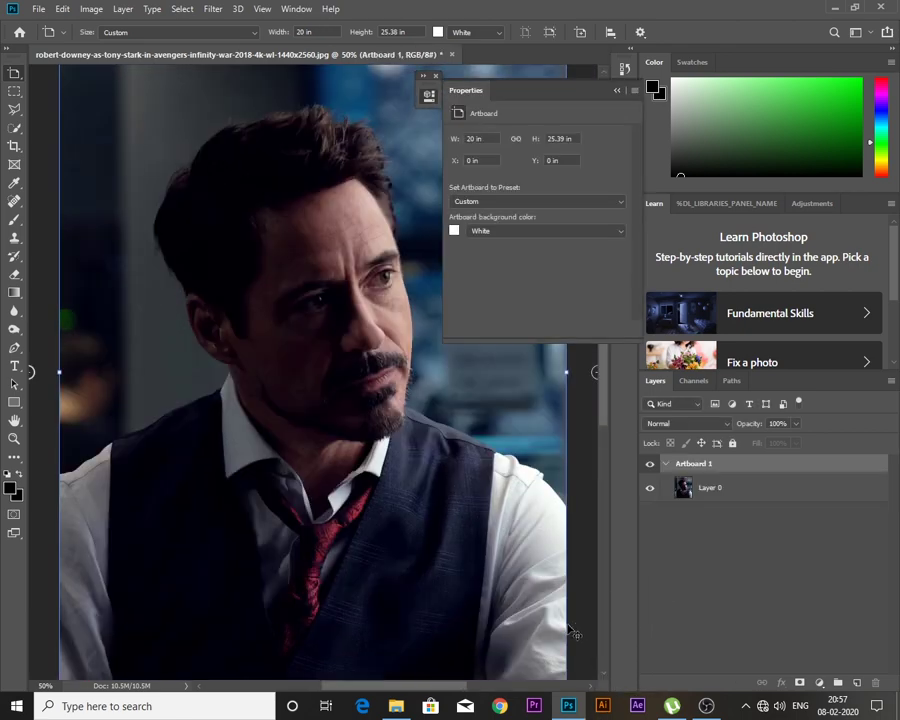
key(ctrl+minus)
key(v)
click(546, 556)
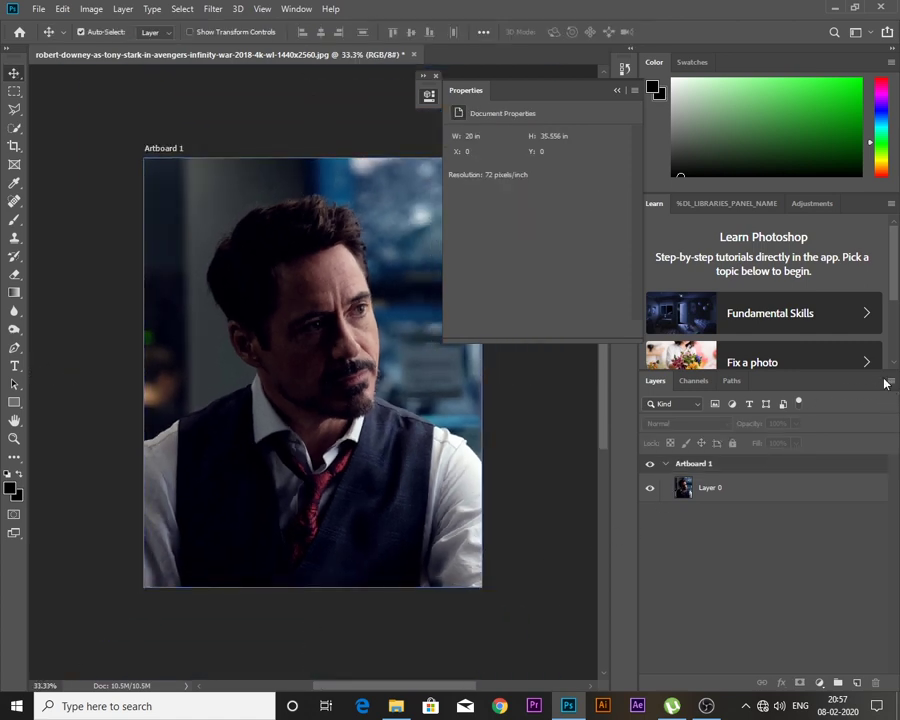
Close Properties and add an empty Layer 1 above the photo via the Layers menu
click(618, 92)
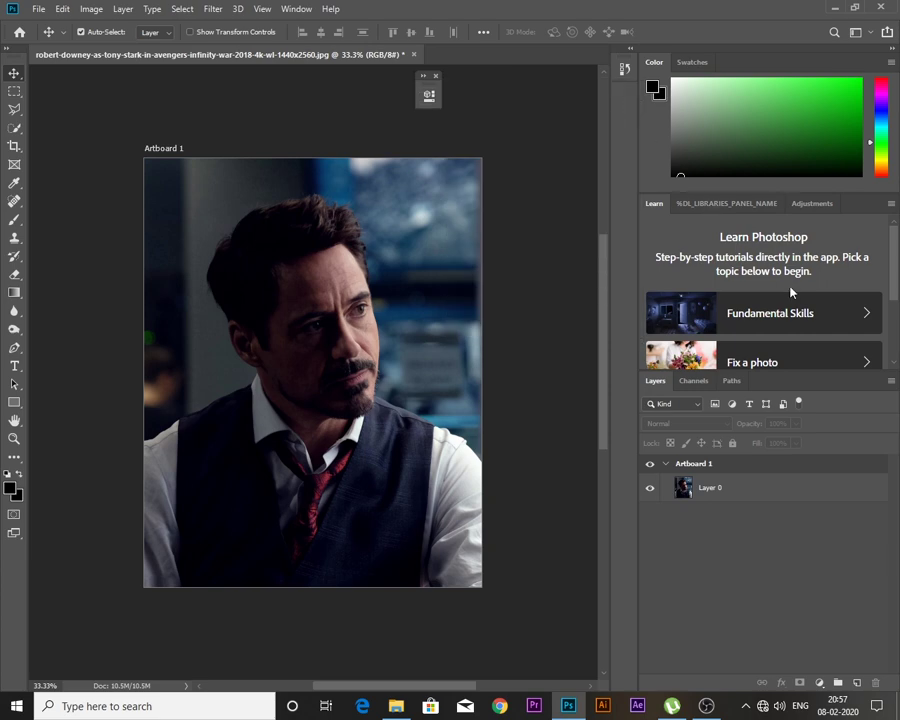
click(891, 381)
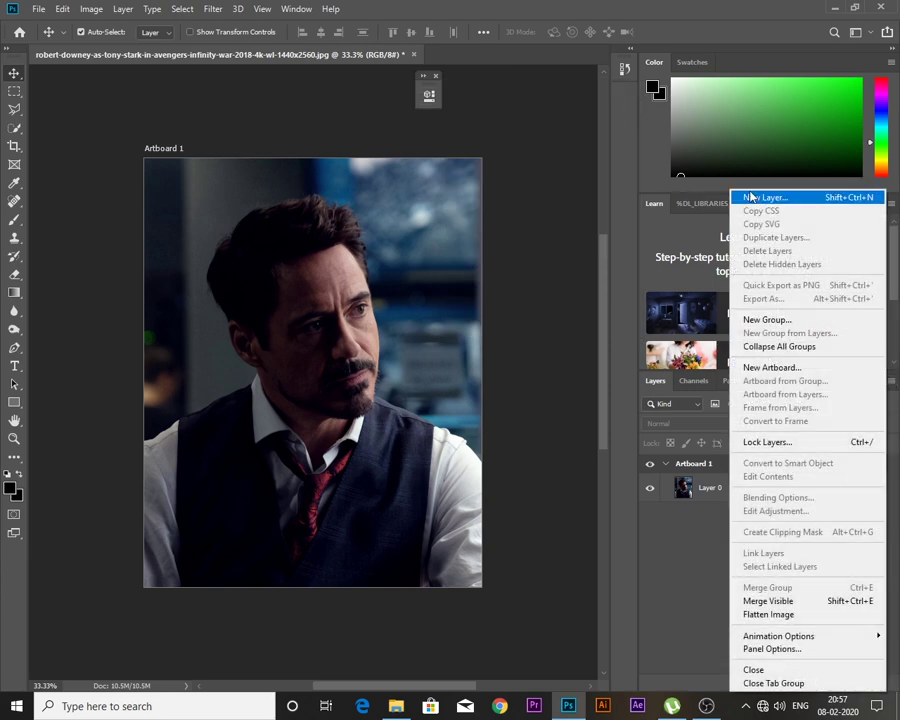
click(756, 199)
click(560, 203)
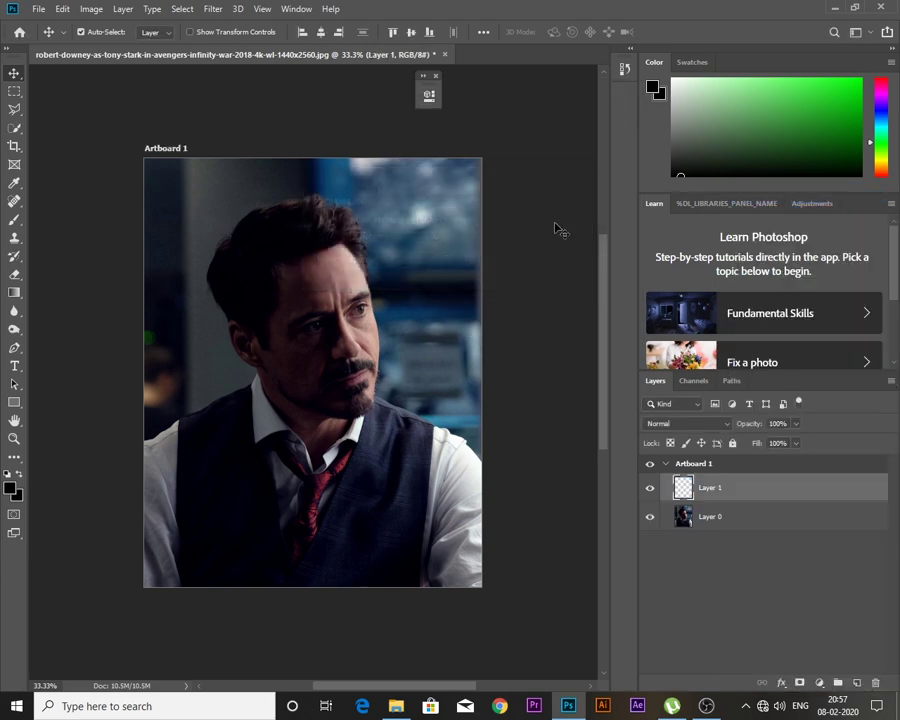
key(ctrl+plus)
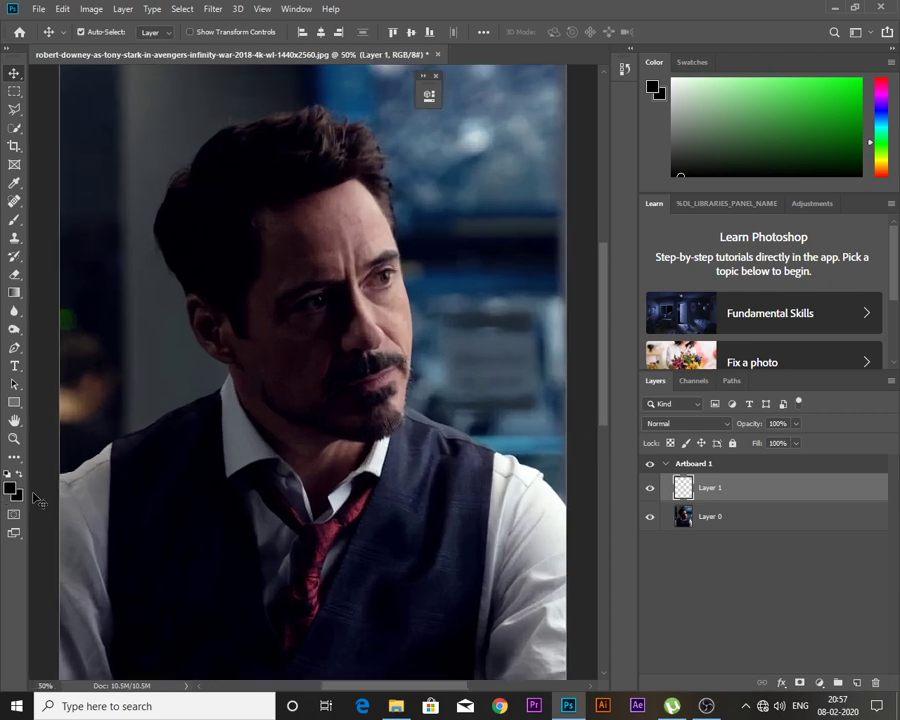
With the Pen tool, place anchor points from the left shoulder across the vest and collar to the ear
key(p)
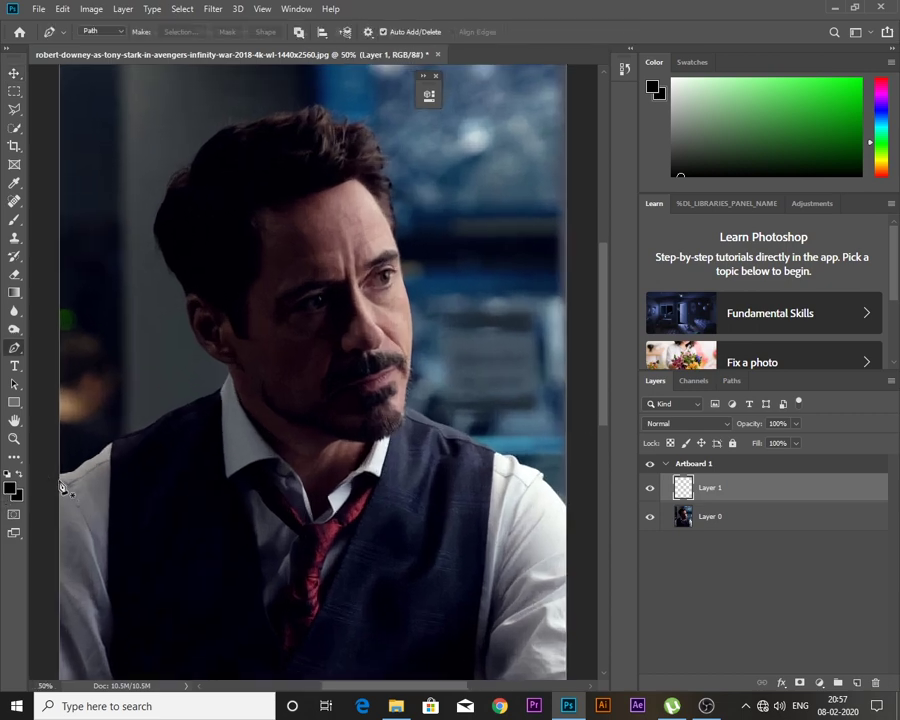
key(ctrl+plus)
key(ctrl+plus)
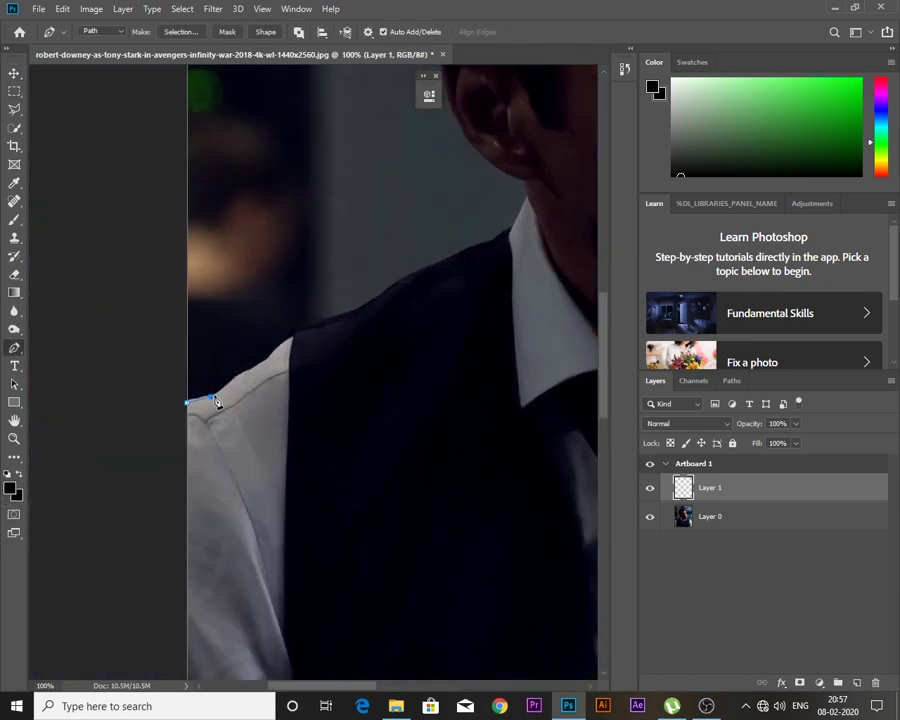
key(ctrl+minus)
key(ctrl+plus)
key(ctrl+plus)
key(ctrl+plus)
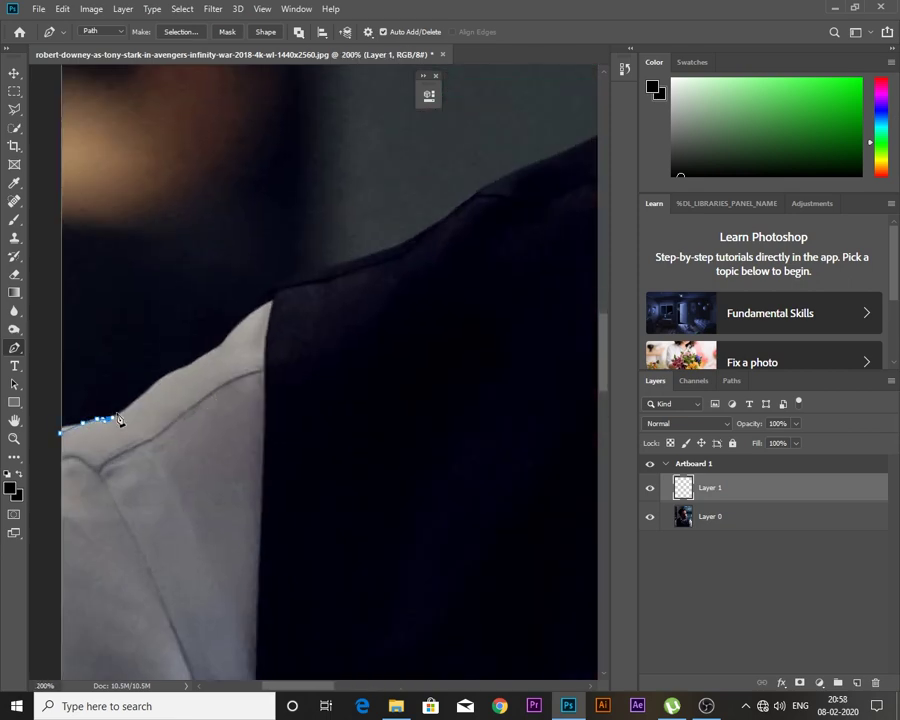
mouse_move(117, 418)
mouse_down()
mouse_move(219, 356)
mouse_move(243, 326)
mouse_up()
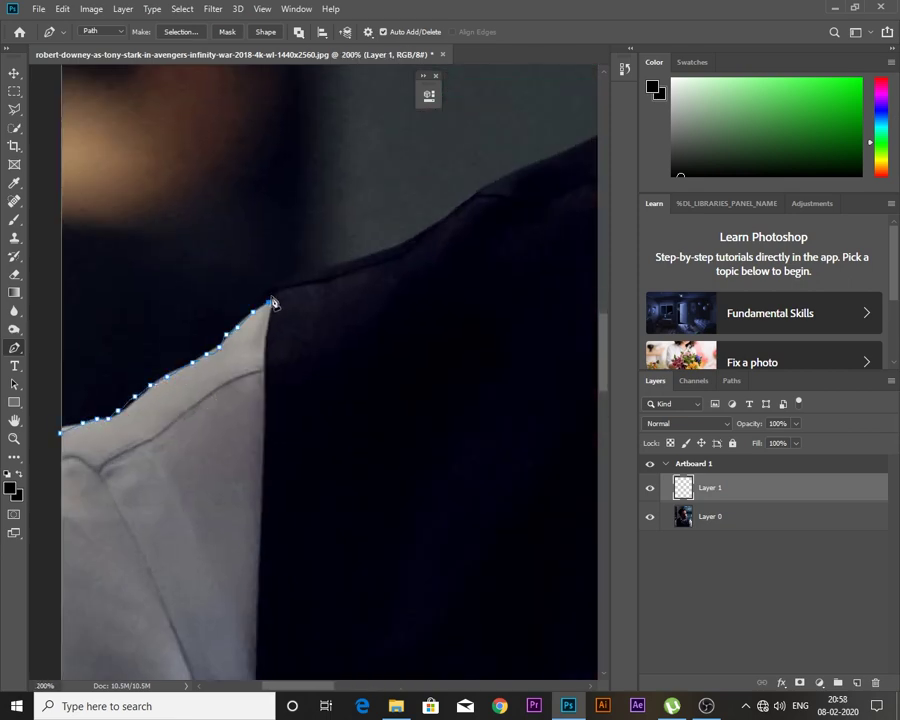
mouse_move(310, 281)
mouse_down()
mouse_move(394, 252)
mouse_move(490, 186)
mouse_up()
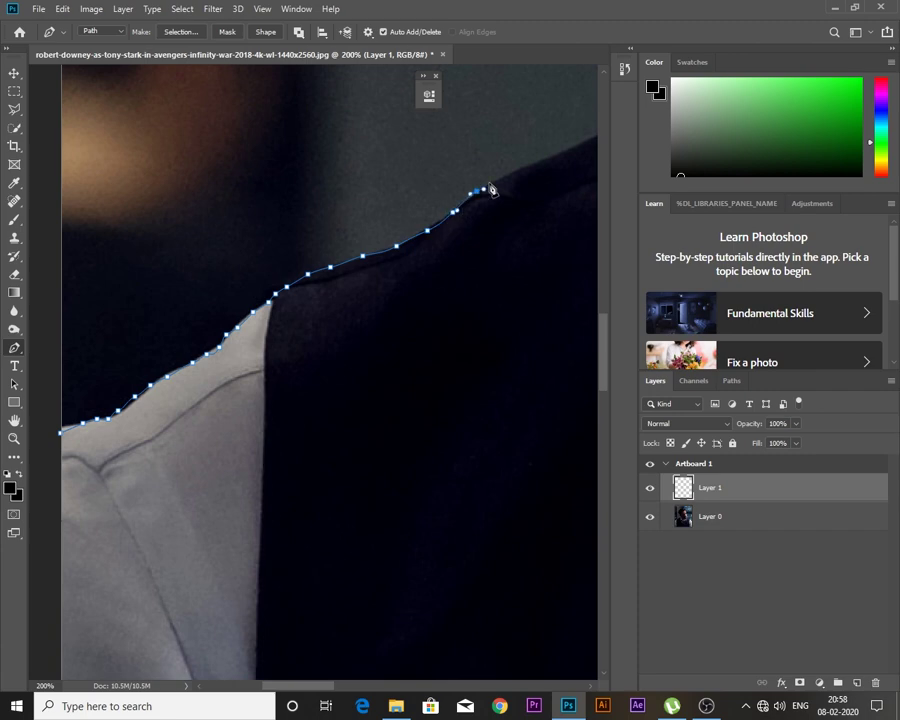
drag(452, 279, 199, 459)
drag(226, 371, 417, 289)
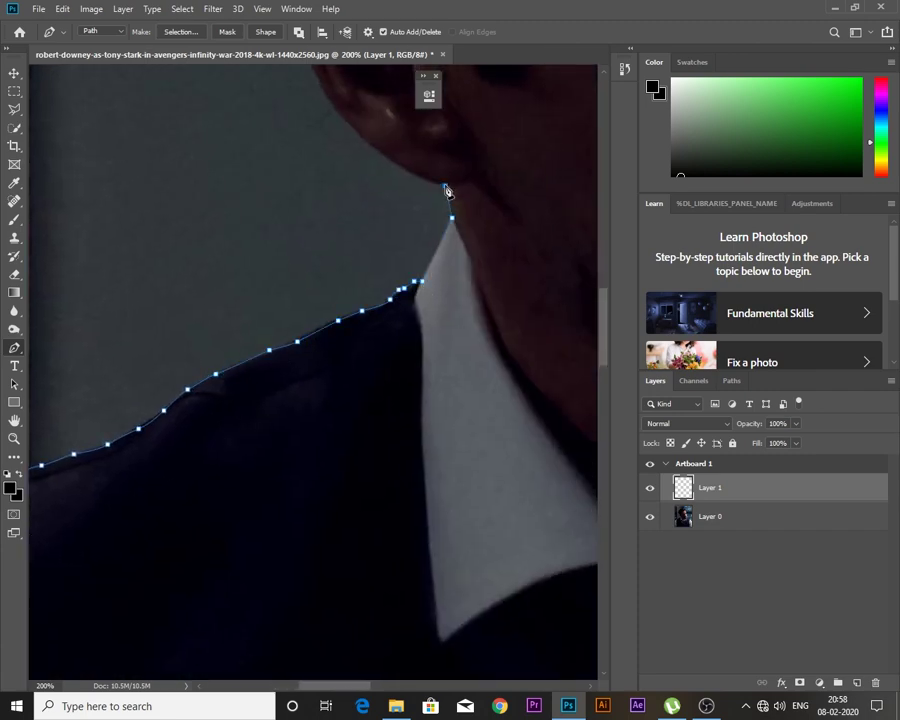
key(ctrl+minus)
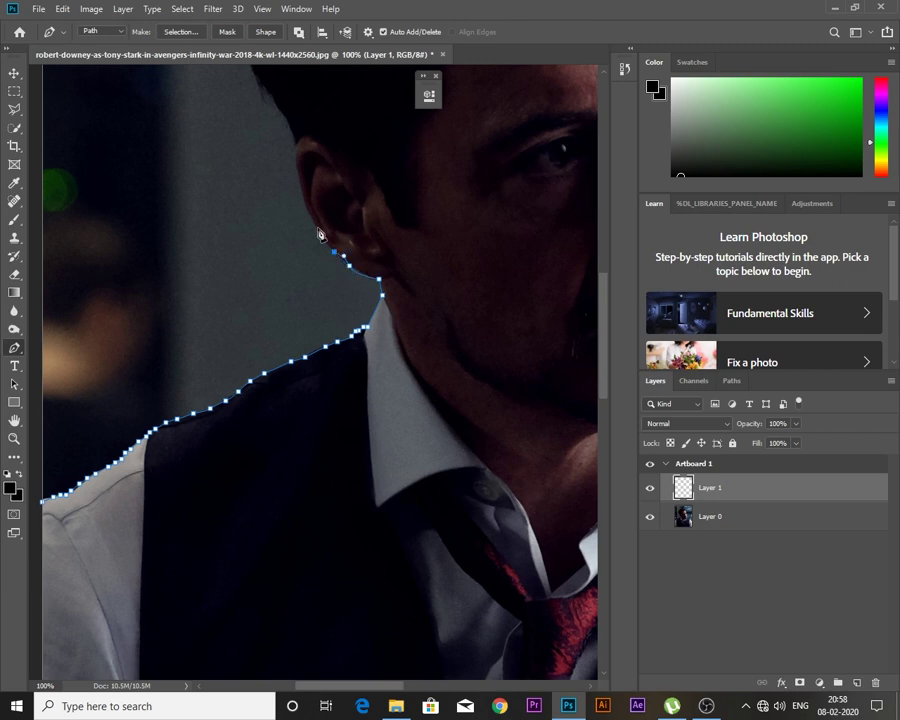
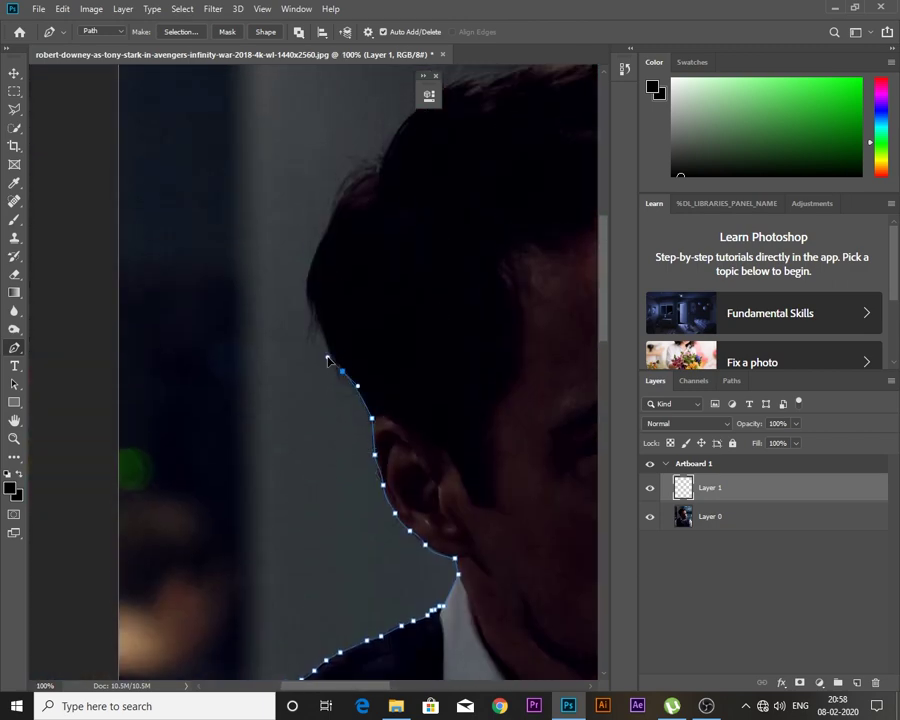
Trace pen anchors up the left hairline and along the top of the hair
click(311, 281)
click(319, 249)
click(330, 231)
click(349, 187)
click(374, 175)
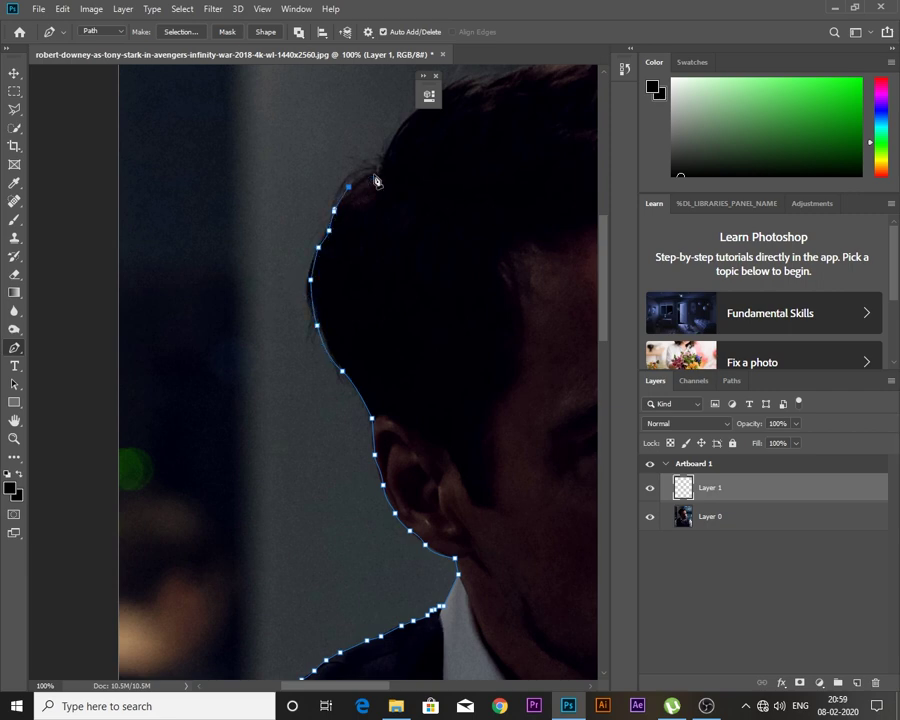
drag(396, 199, 363, 325)
click(368, 253)
click(401, 222)
click(430, 207)
click(452, 212)
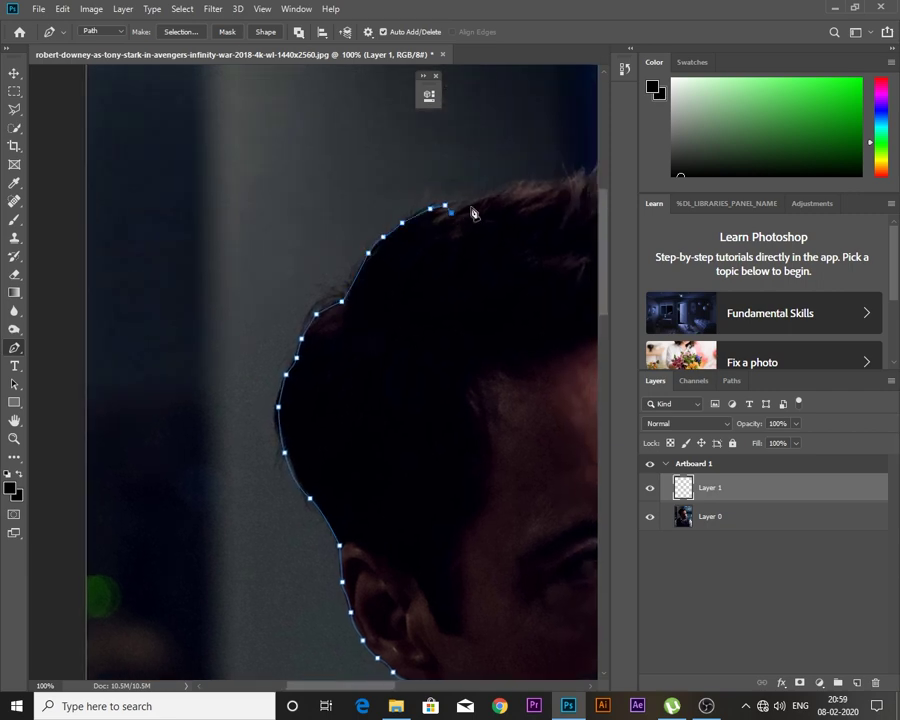
click(478, 198)
click(510, 187)
Continue the path over the spiky hair tips and down the hair's right edge
drag(540, 200, 368, 303)
click(363, 285)
click(378, 283)
click(398, 279)
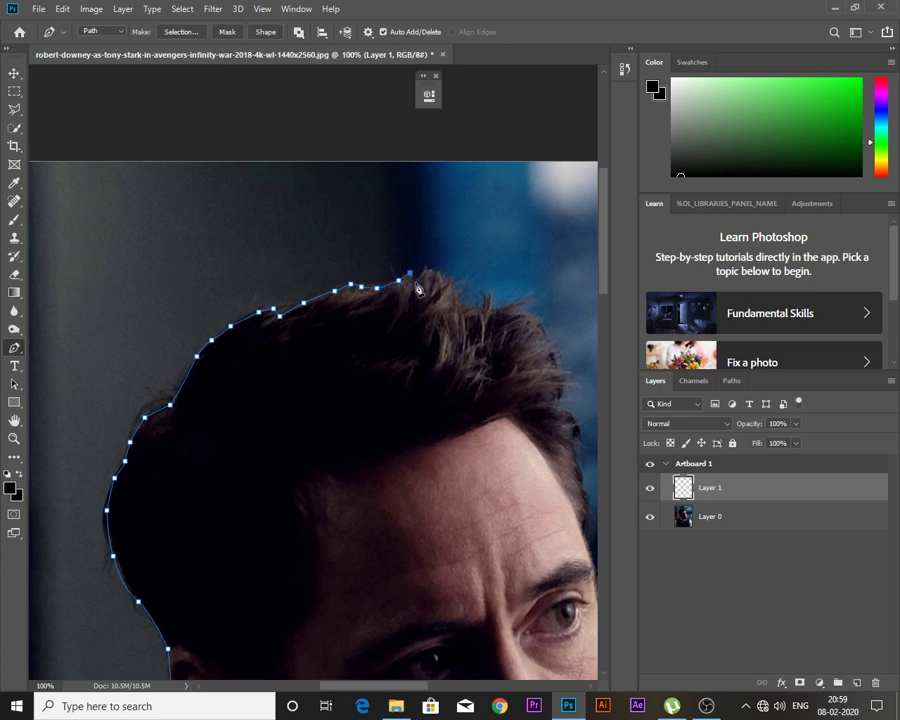
click(426, 271)
click(443, 272)
click(466, 313)
click(473, 308)
click(507, 305)
click(527, 306)
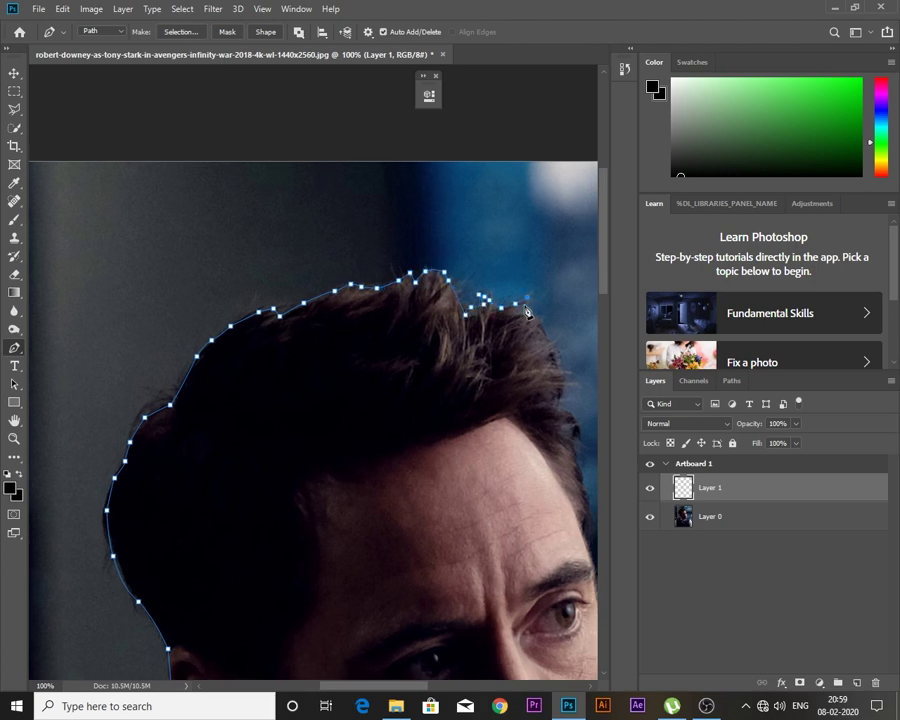
click(543, 325)
click(554, 350)
click(562, 385)
click(557, 410)
click(570, 432)
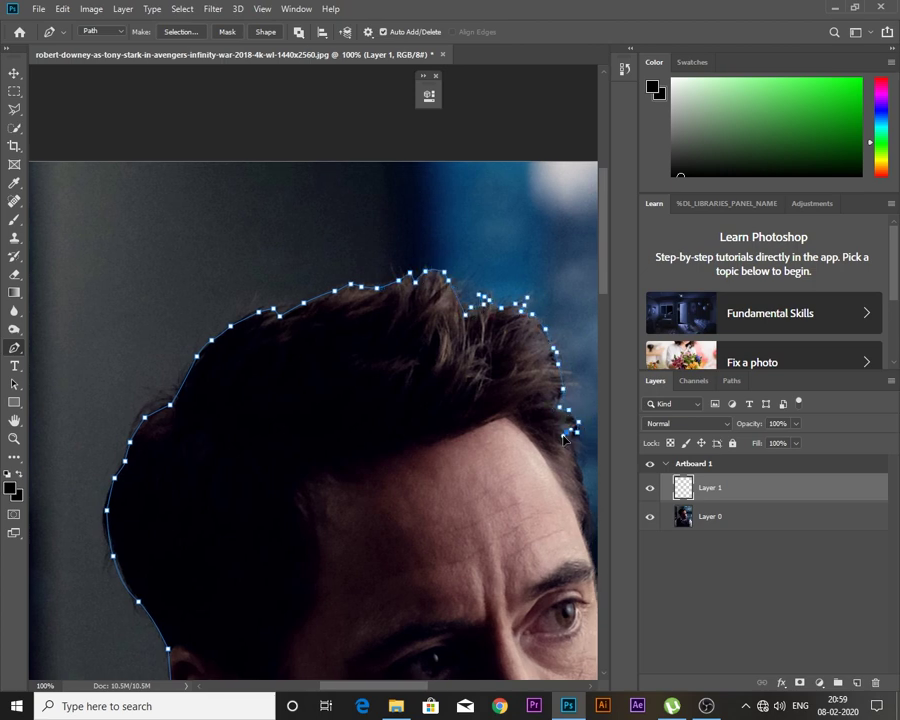
click(574, 452)
click(577, 470)
click(582, 490)
Extend the path past the temple, down the cheek, and along the jaw and beard
drag(584, 530, 483, 494)
click(482, 506)
click(485, 526)
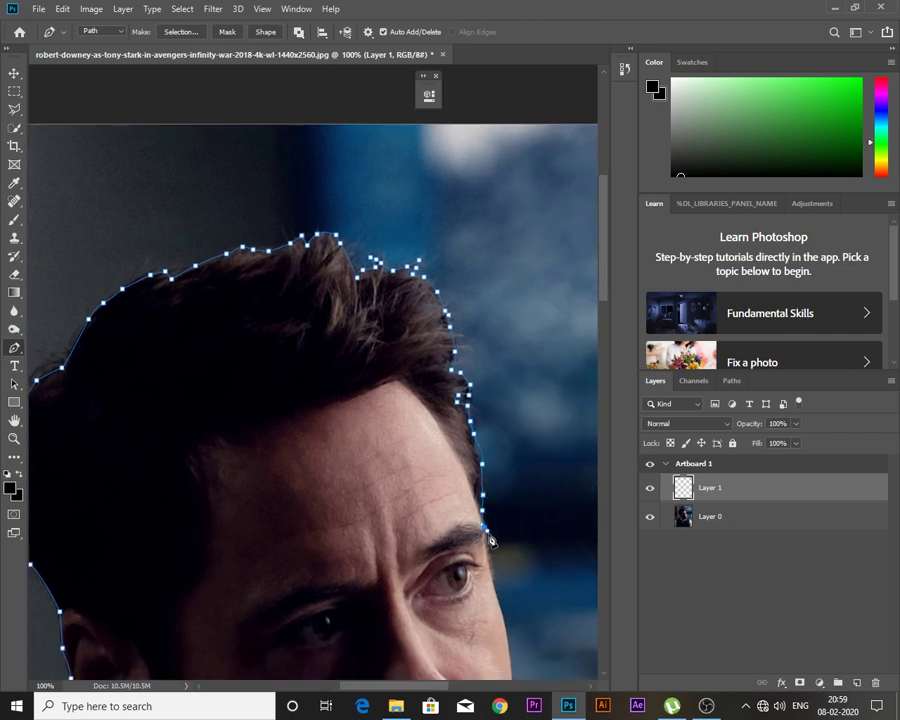
key(ctrl+minus)
key(ctrl+plus)
key(ctrl+plus)
scroll(505, 628, down, 6)
click(425, 458)
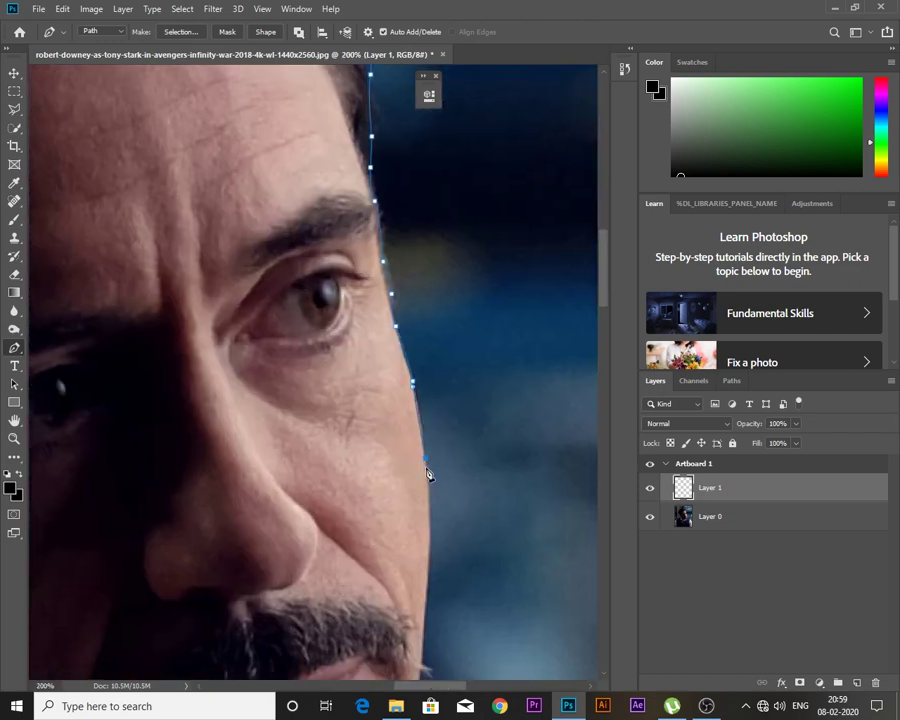
click(429, 517)
click(432, 576)
scroll(408, 600, down, 5)
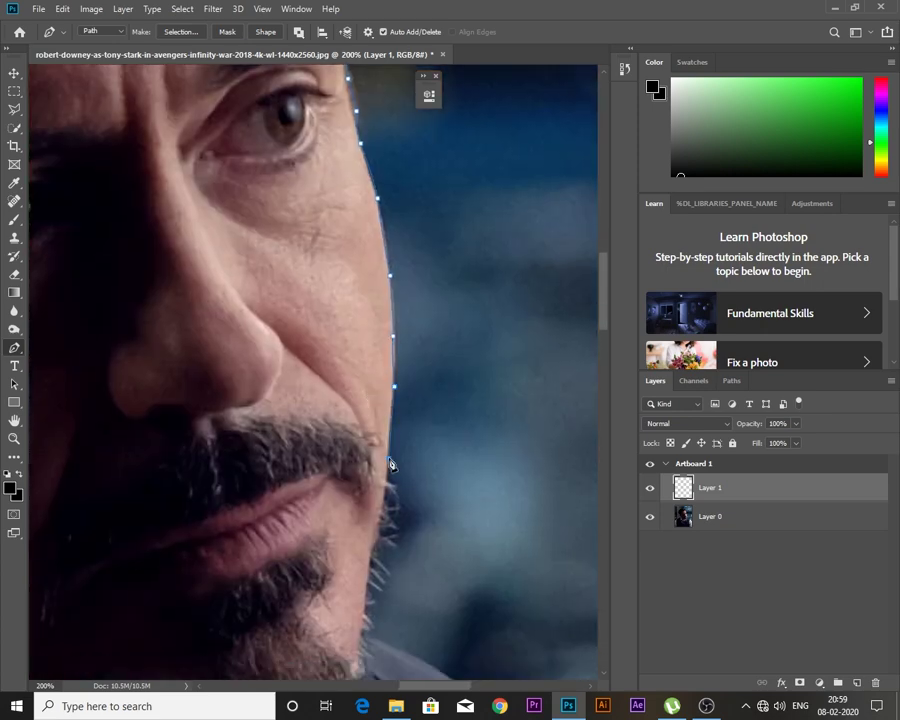
click(389, 459)
click(378, 528)
click(367, 578)
click(369, 594)
scroll(368, 560, down, 3)
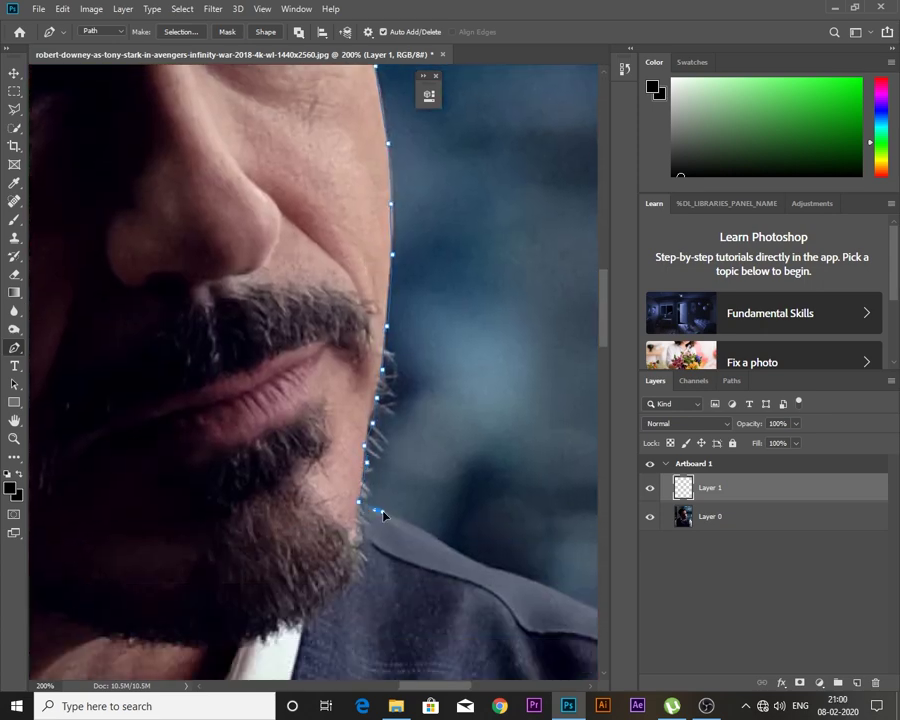
Trace the path past the chin across the vest shoulder and white shirt collar
click(406, 521)
click(433, 537)
click(491, 565)
drag(490, 568, 311, 502)
click(368, 520)
click(403, 533)
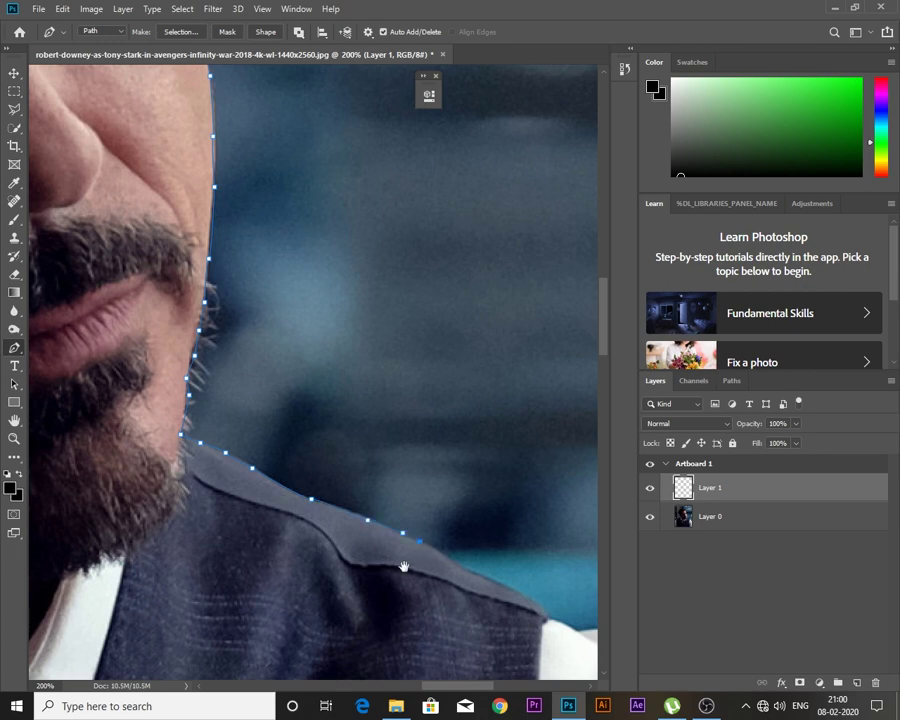
drag(404, 567, 178, 486)
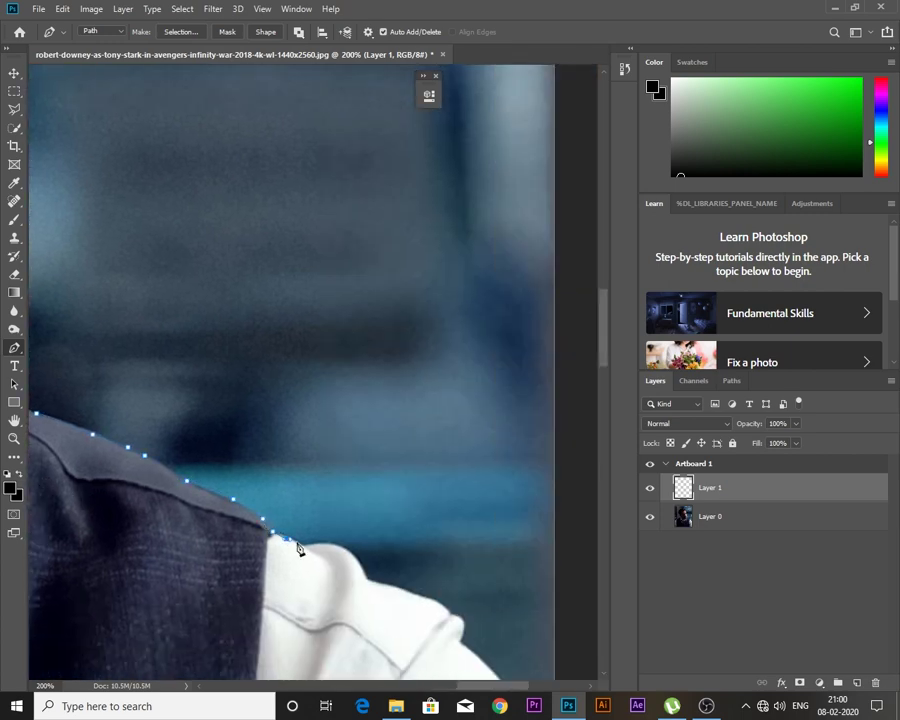
click(352, 551)
click(363, 573)
click(377, 584)
click(393, 587)
click(437, 596)
click(452, 614)
Run the path to the photo's right edge, along the bottom, and close it at the start
drag(478, 658, 326, 492)
click(368, 516)
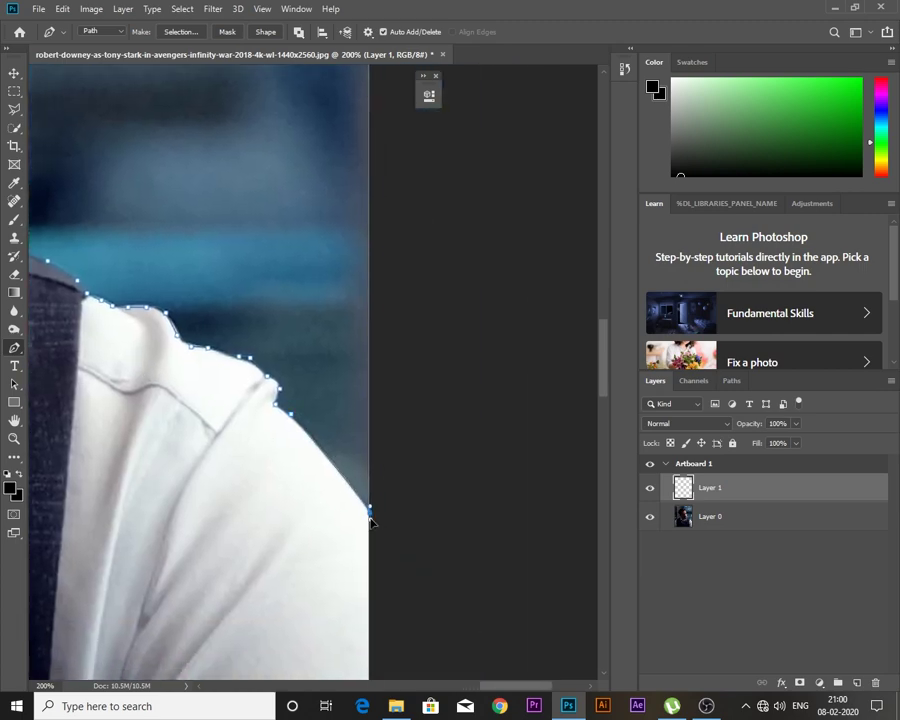
key(ctrl+minus)
key(ctrl+minus)
click(333, 575)
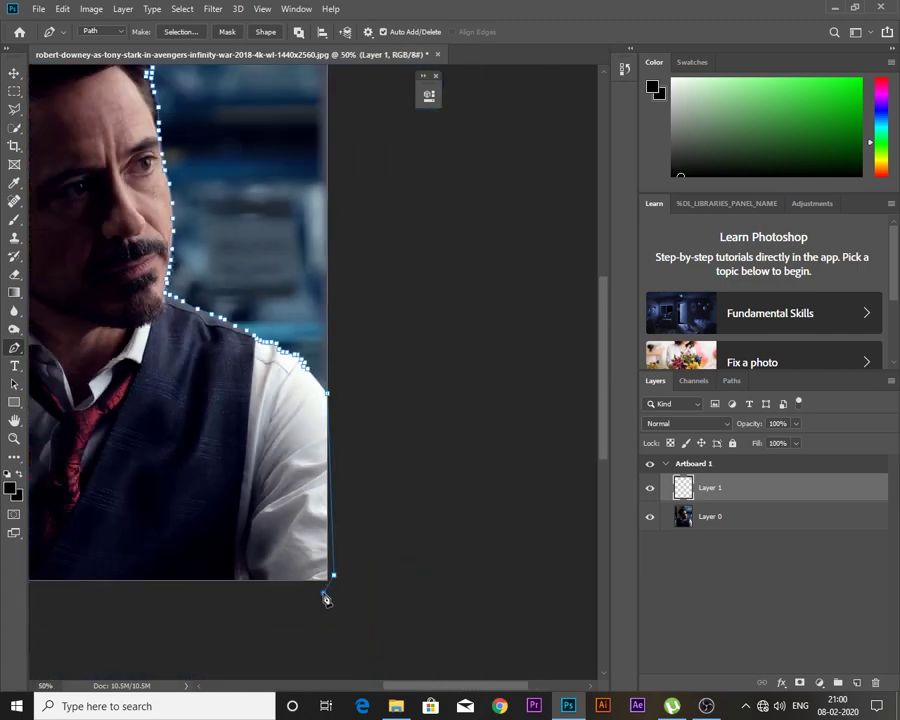
scroll(250, 597, left, 5)
scroll(250, 597, down, 1)
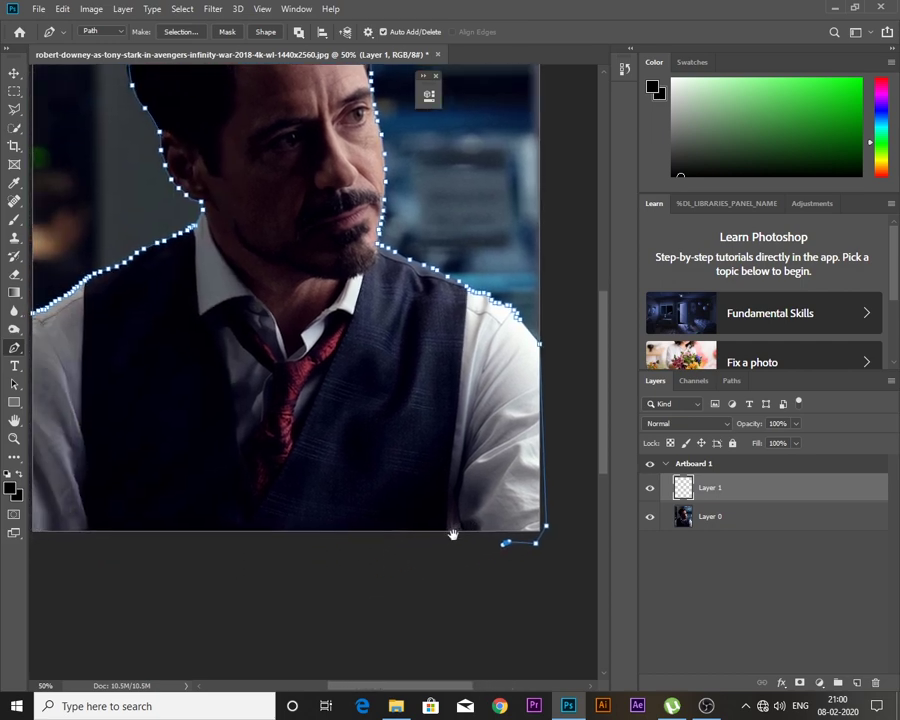
scroll(150, 570, left, 2)
click(90, 538)
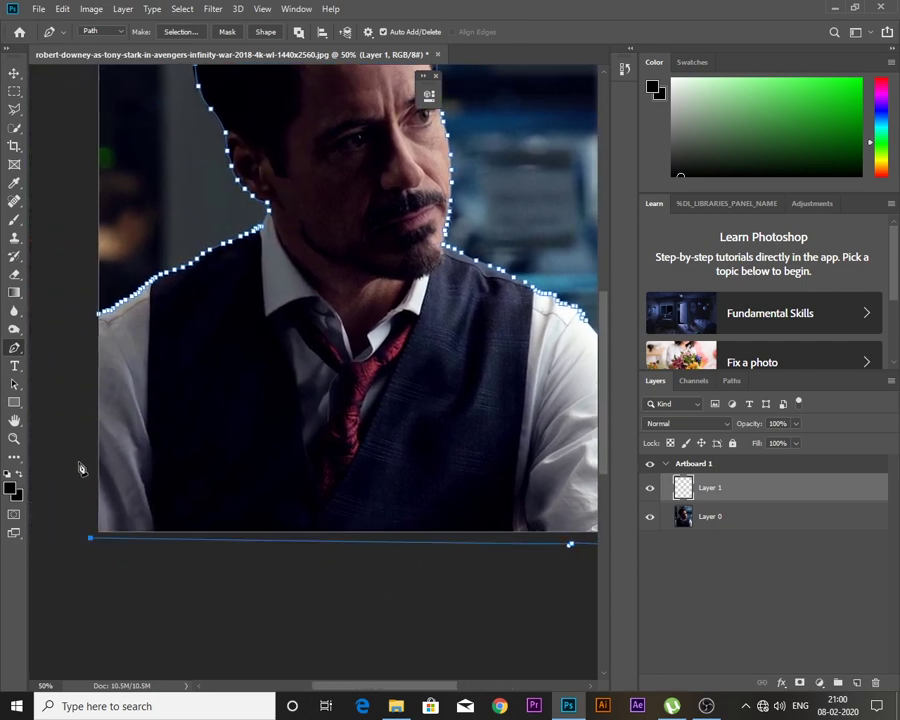
click(98, 320)
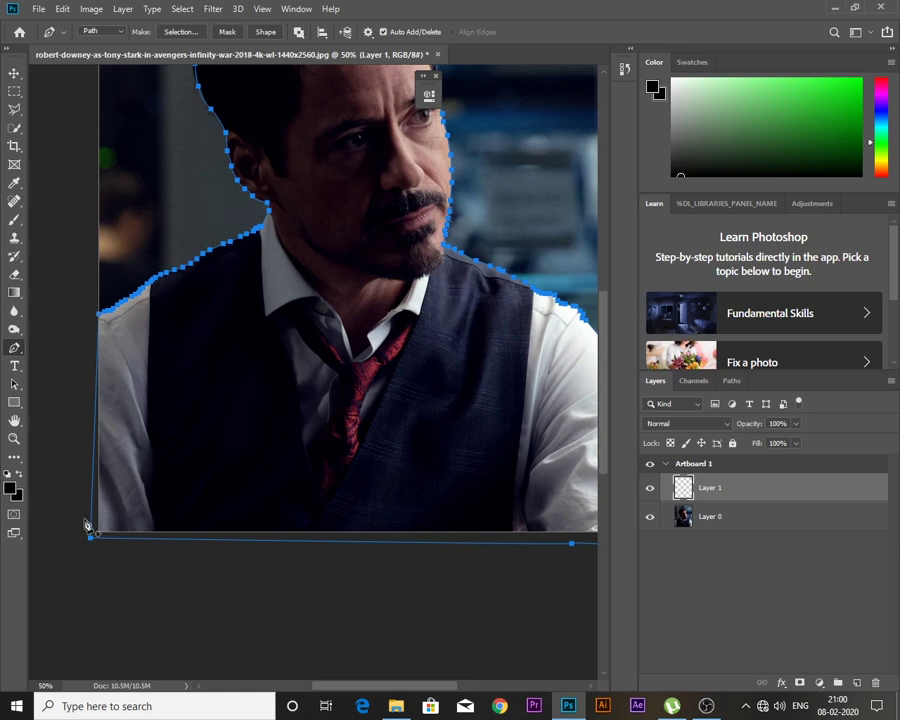
key(ctrl+minus)
key(ctrl+minus)
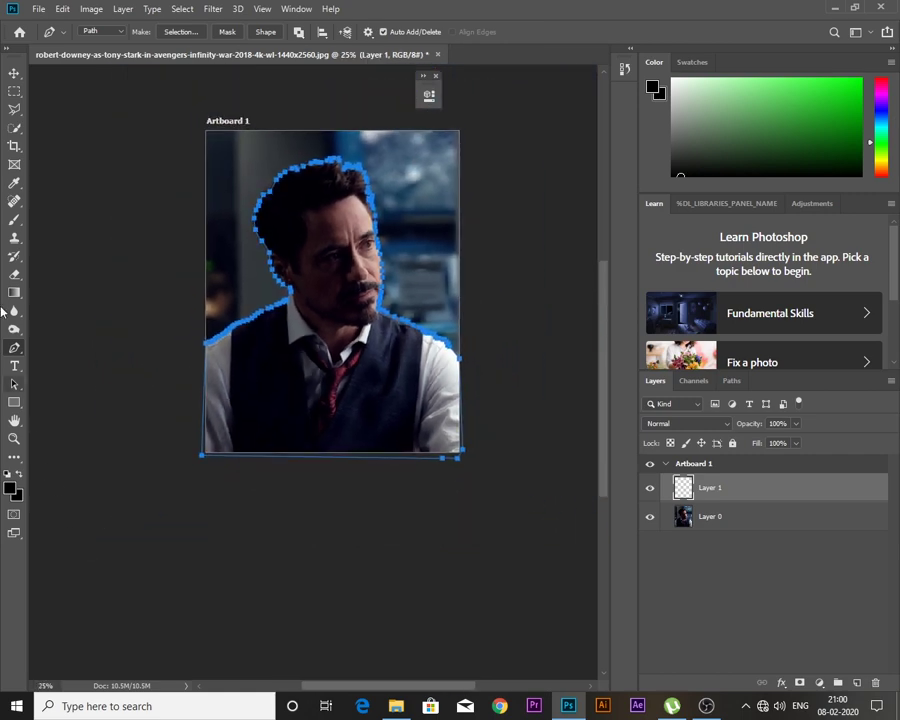
Convert the closed pen path into an active selection
click(190, 35)
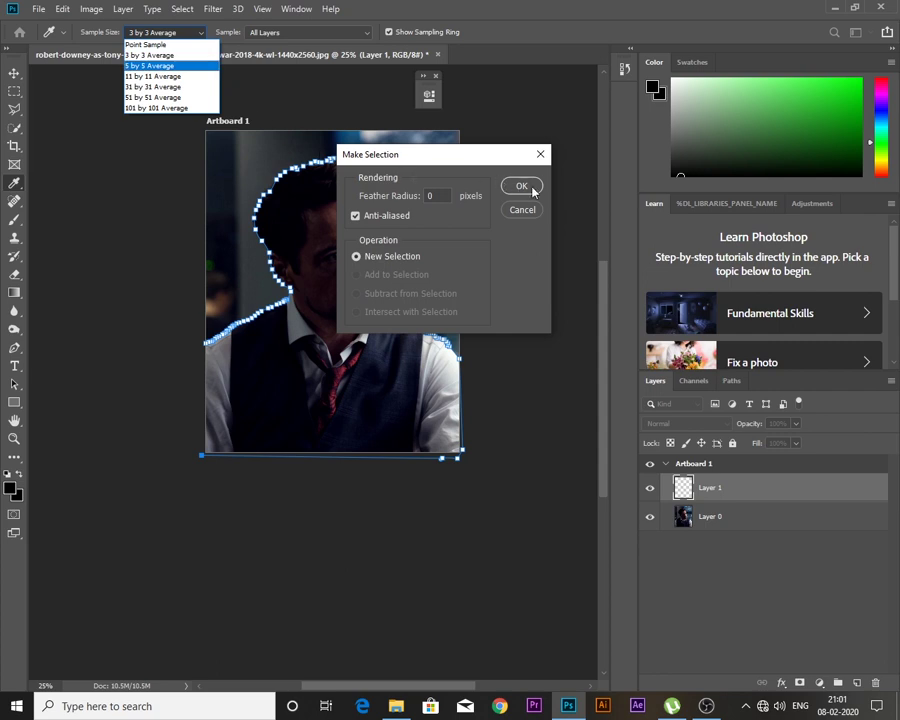
click(530, 191)
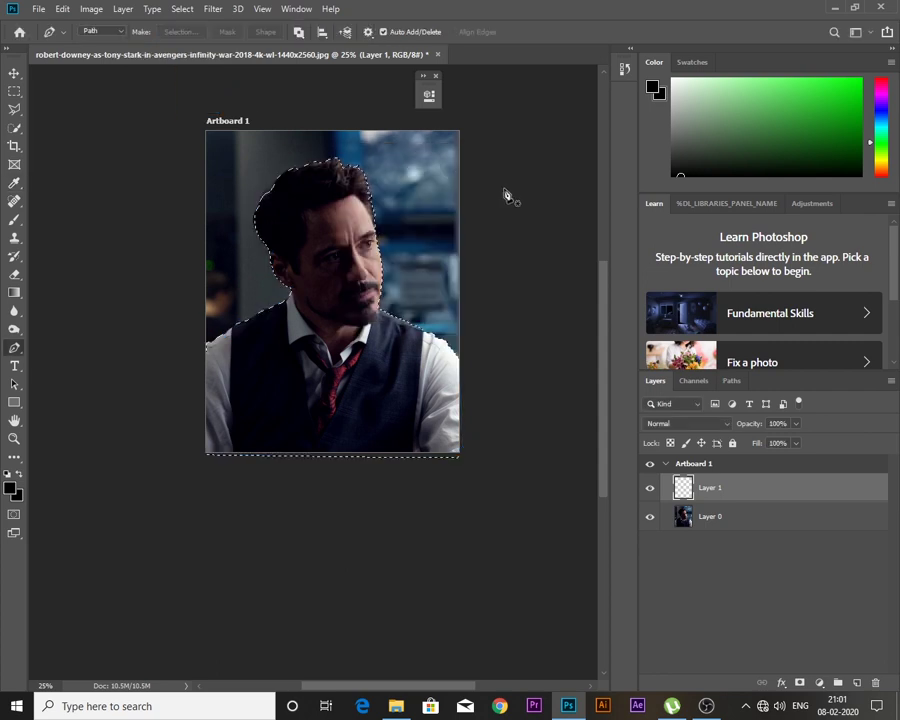
click(703, 516)
key(w)
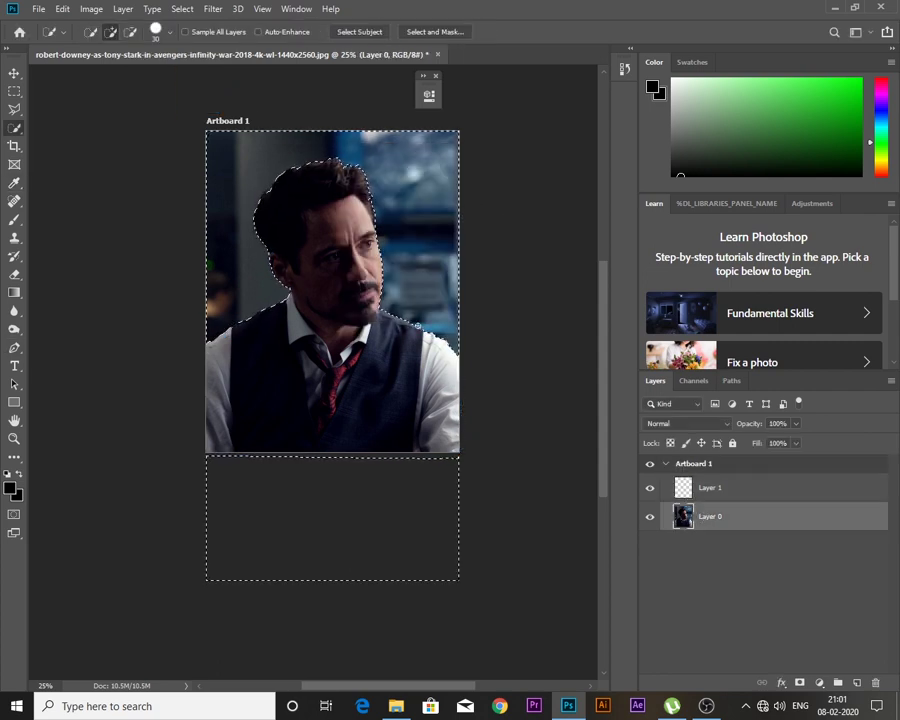
right_click(385, 284)
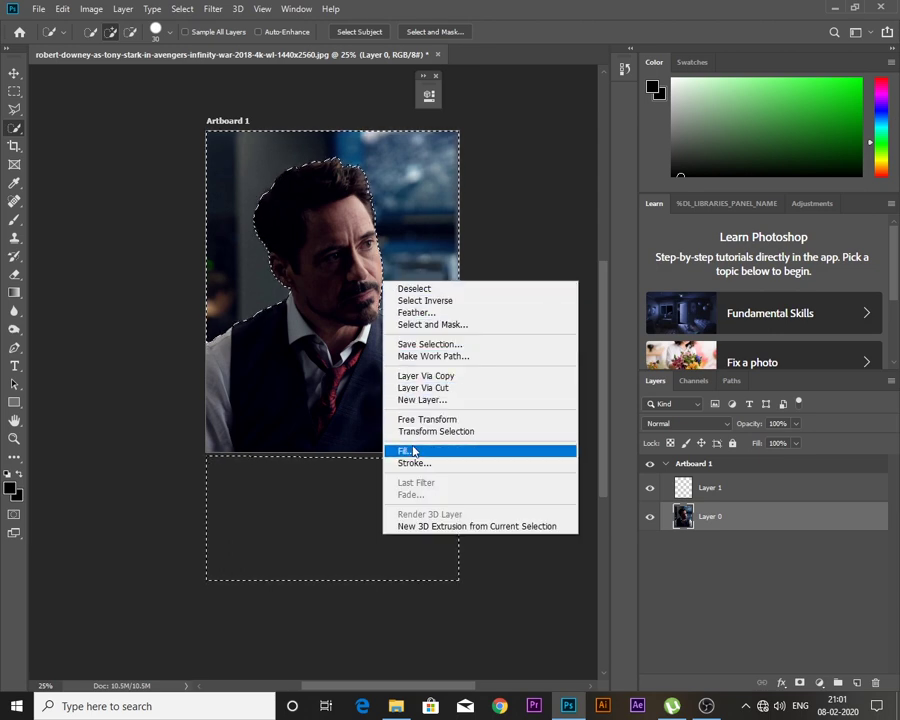
click(680, 484)
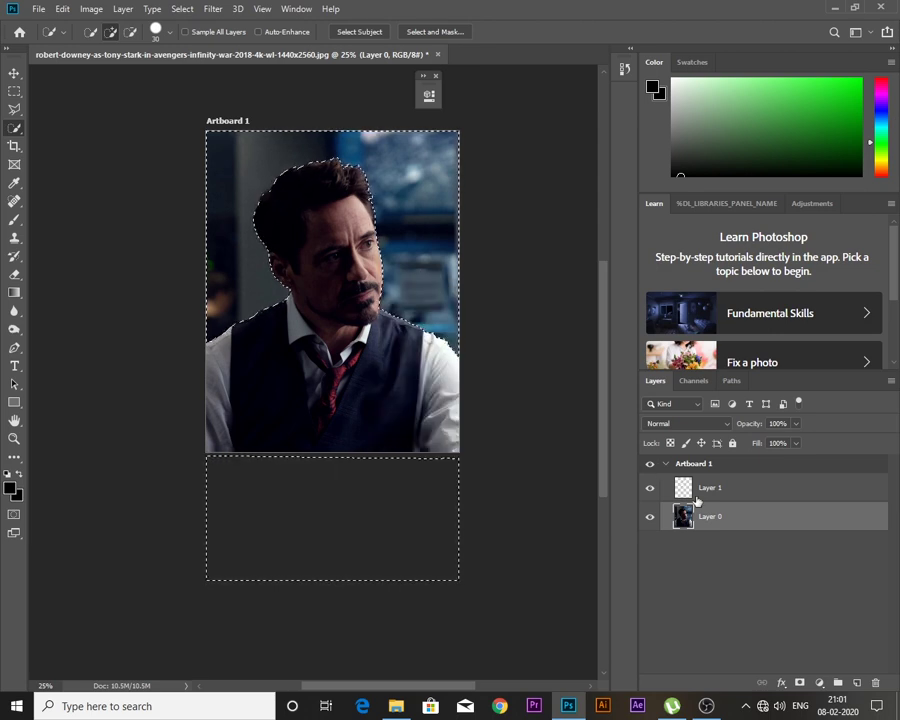
Fill the background around the man on Layer 1 with solid black
click(700, 488)
right_click(408, 281)
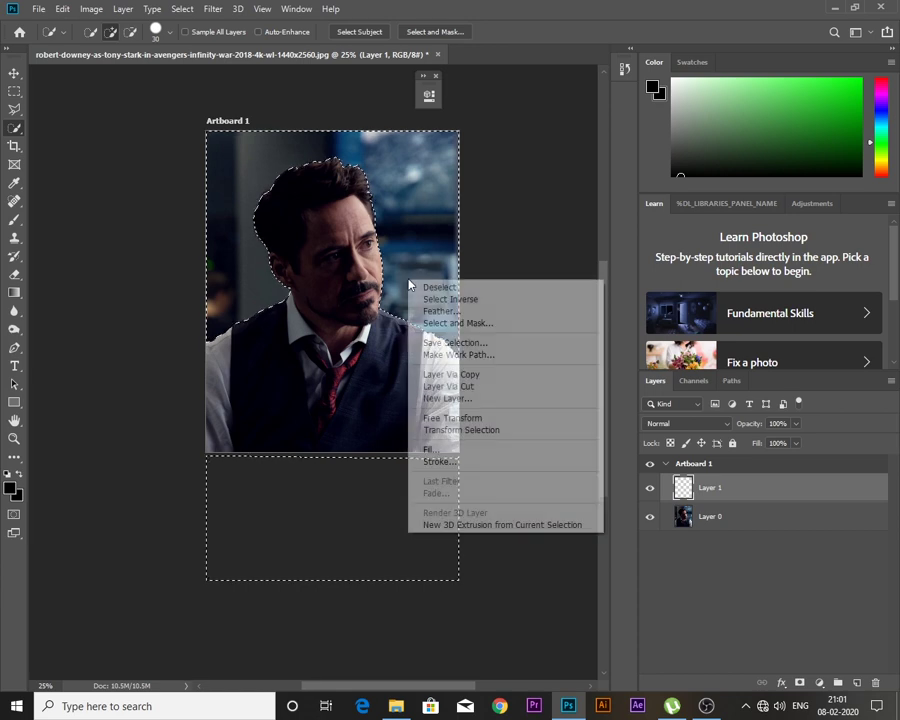
click(440, 449)
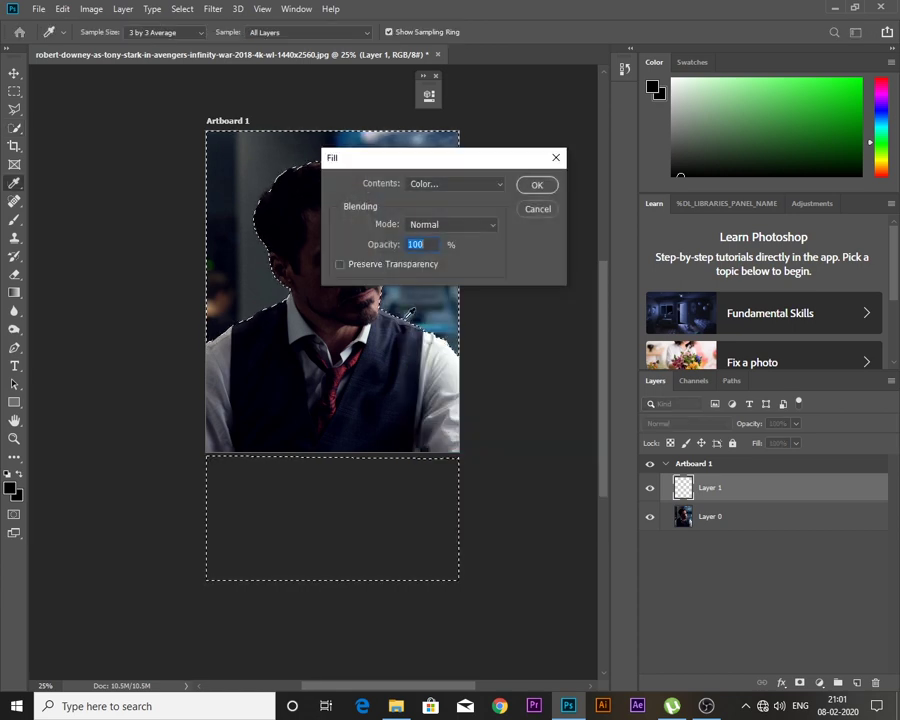
click(534, 186)
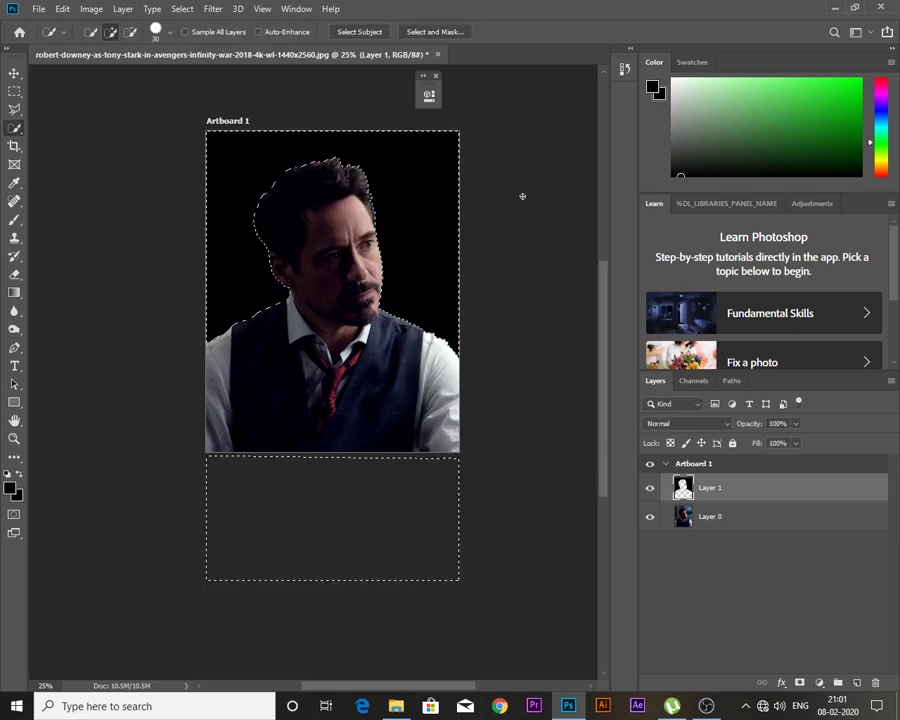
scroll(483, 247, up, 1)
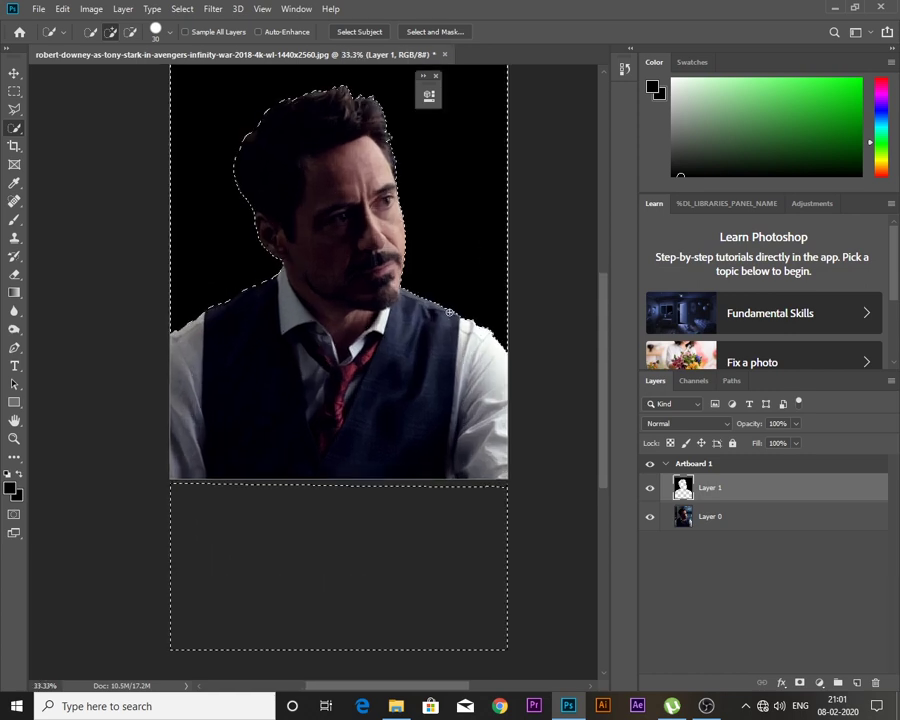
Invert the selection so it covers the man
scroll(350, 320, right, 2)
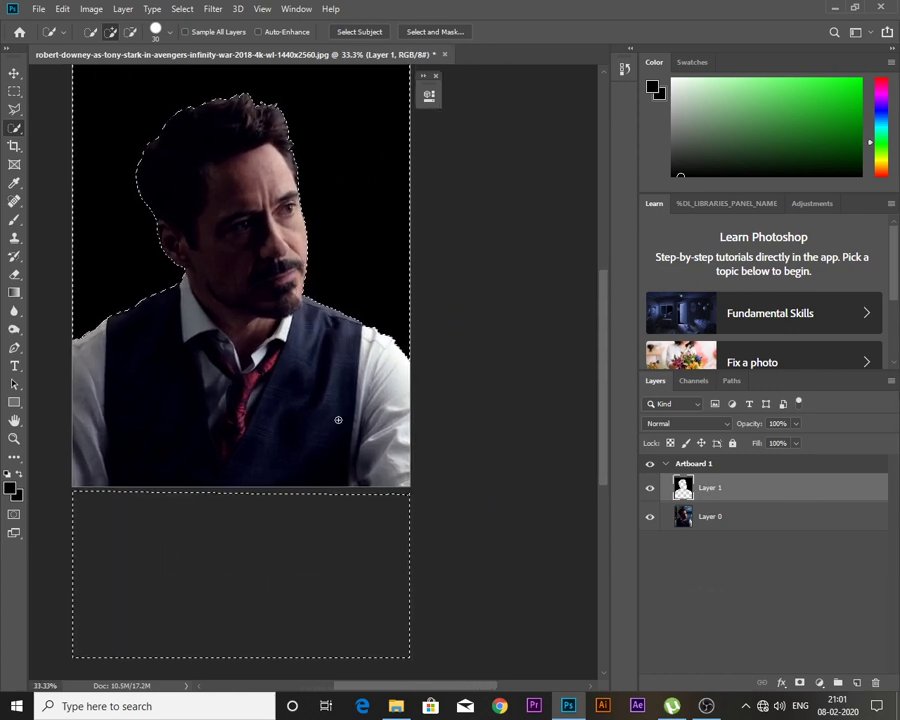
right_click(301, 377)
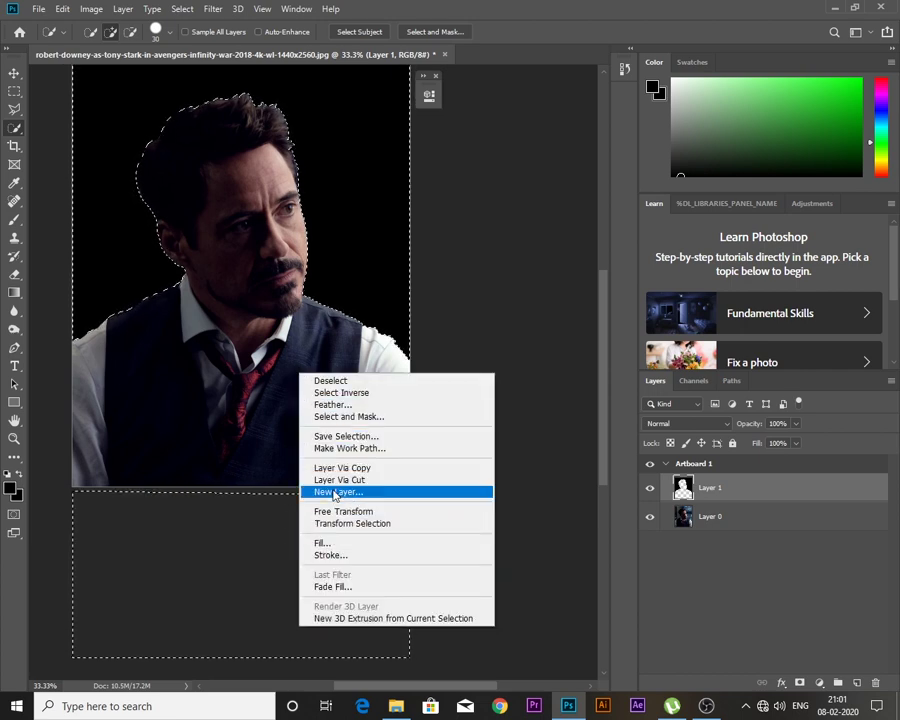
click(338, 394)
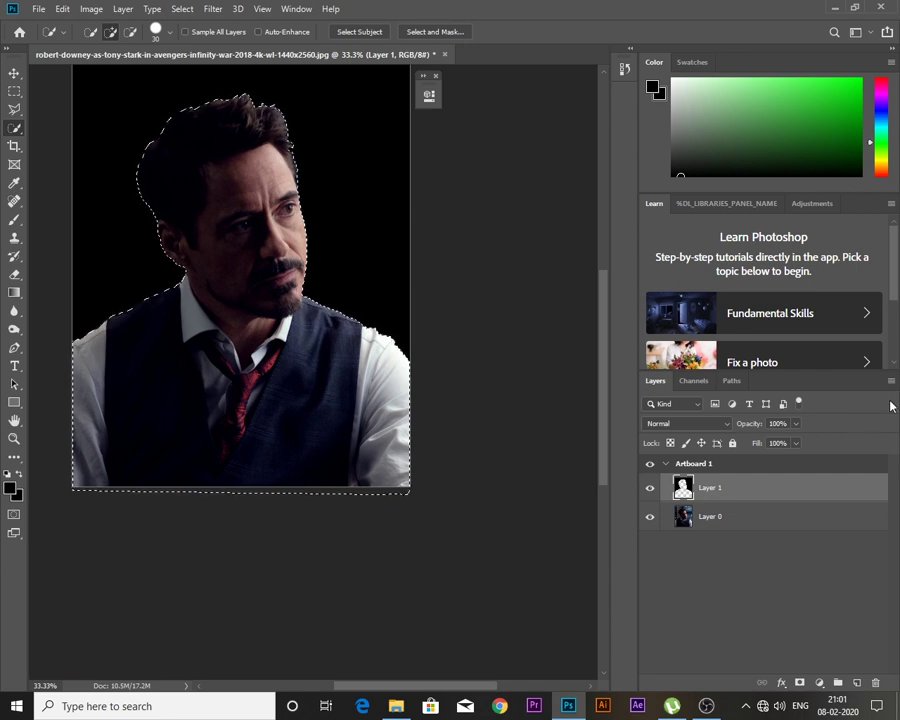
Add a new empty Layer 2 above Layer 1, then start another new layer
click(891, 381)
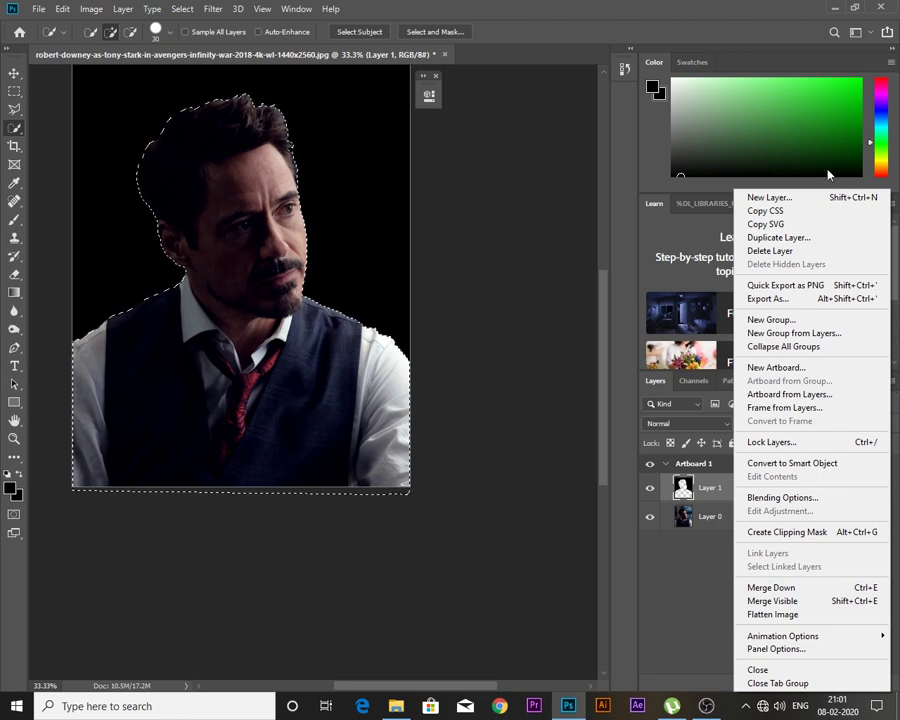
click(770, 197)
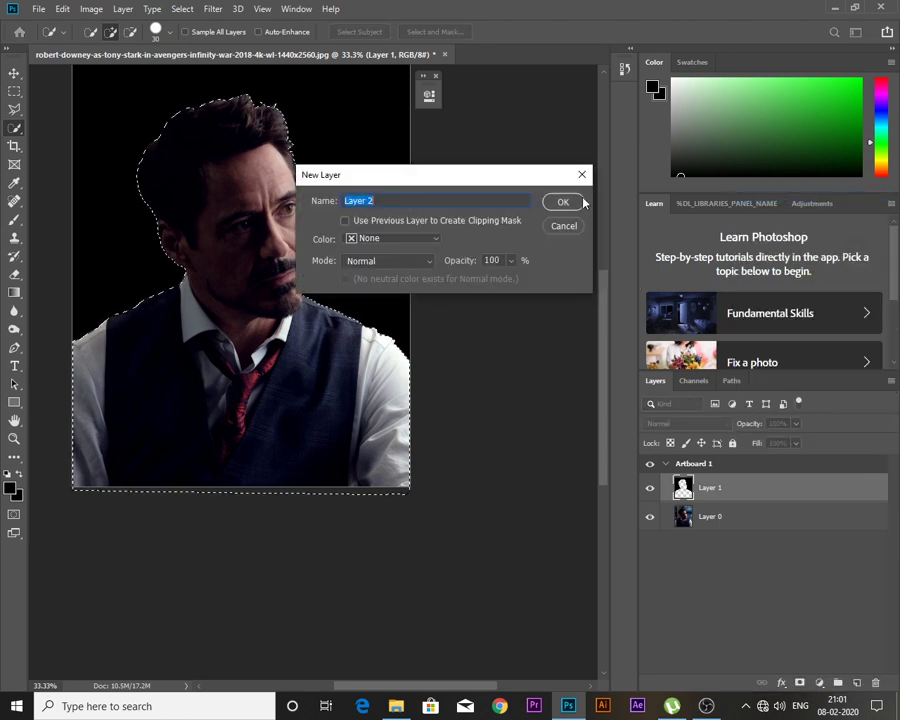
click(580, 200)
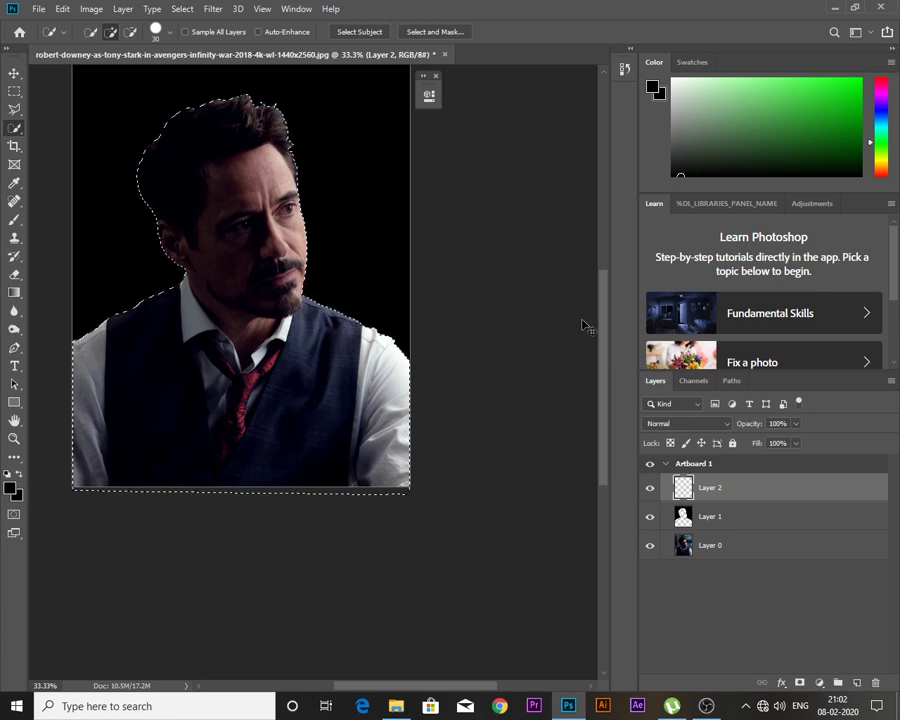
key(ctrl+shift+n)
Create Layer 3 and stamp a merged copy of the portrait into it
click(553, 201)
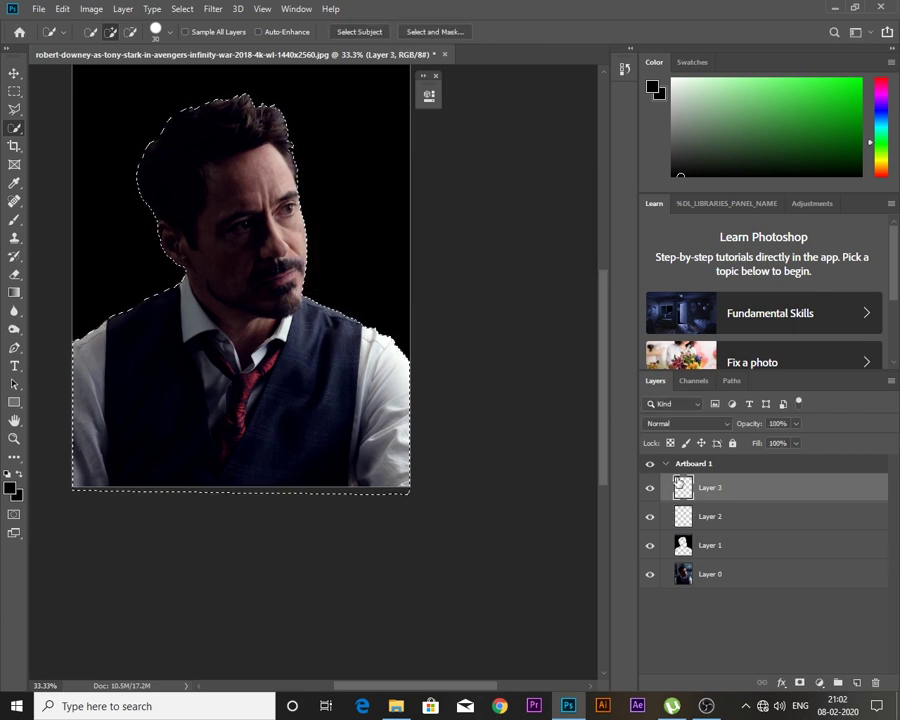
click(710, 574)
click(716, 516)
click(721, 487)
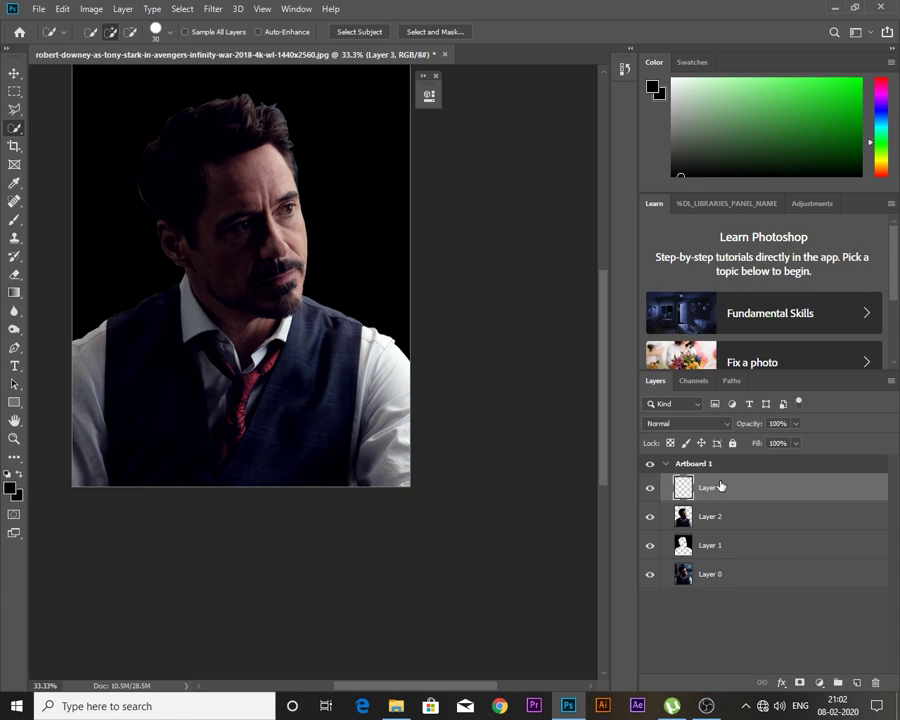
key(ctrl+shift+alt+e)
Add Layers 4 and 5, stamping a merged portrait copy into Layer 5
click(891, 380)
click(772, 195)
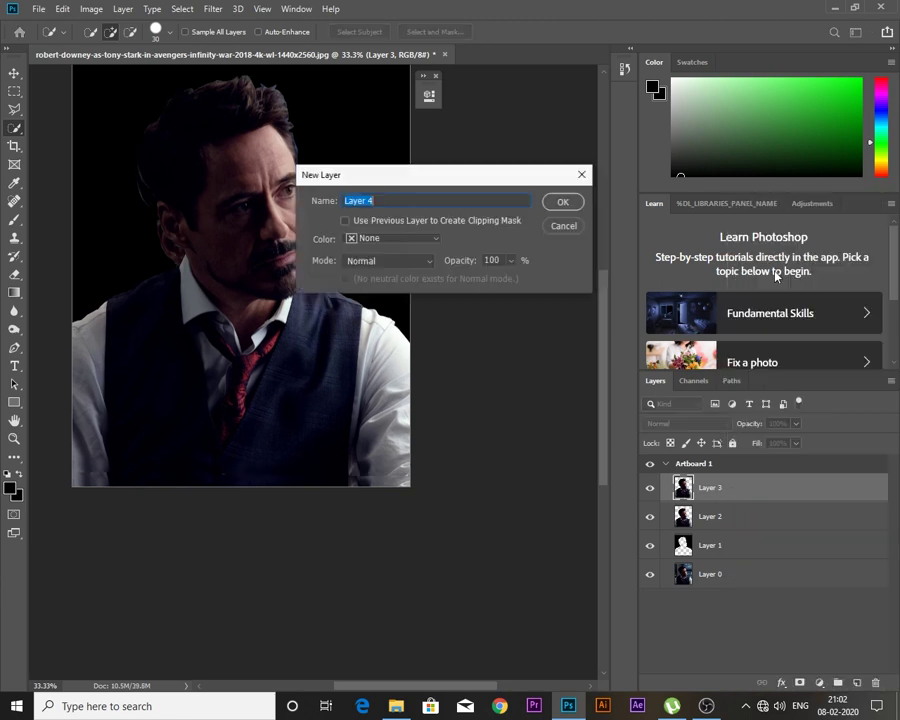
click(555, 204)
key(ctrl+shift+n)
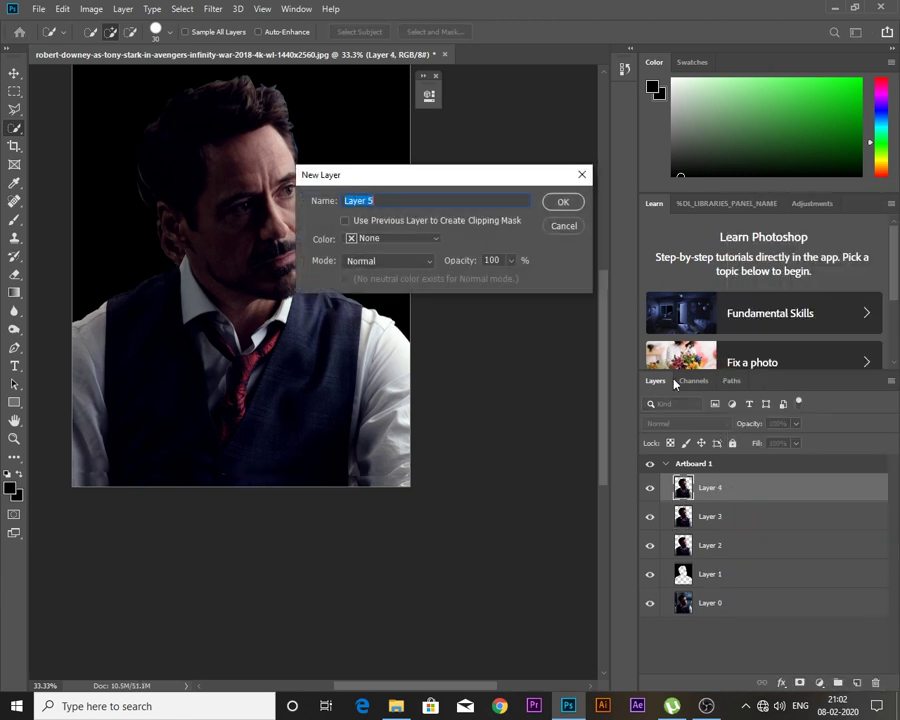
click(546, 201)
key(ctrl+shift+alt+e)
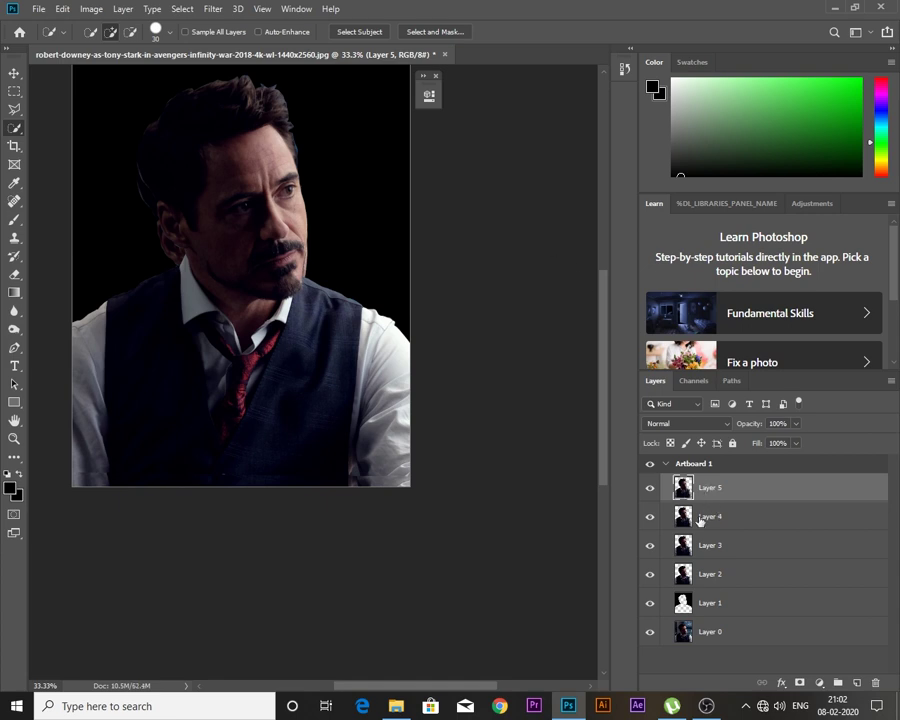
Hide Layer 4 and make Layer 3 the active layer for moving
click(650, 516)
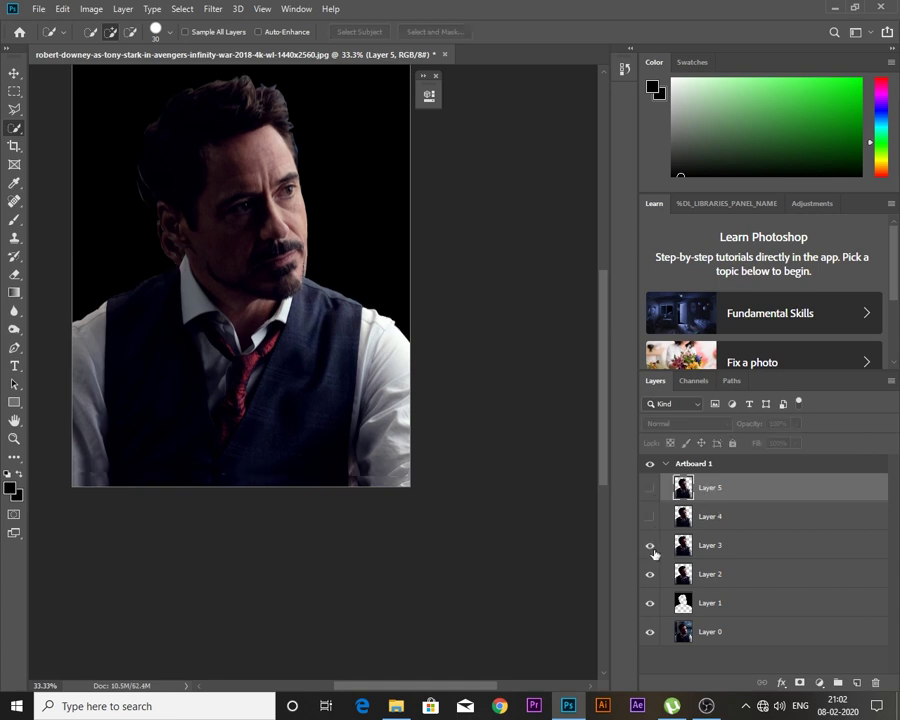
click(720, 545)
click(14, 73)
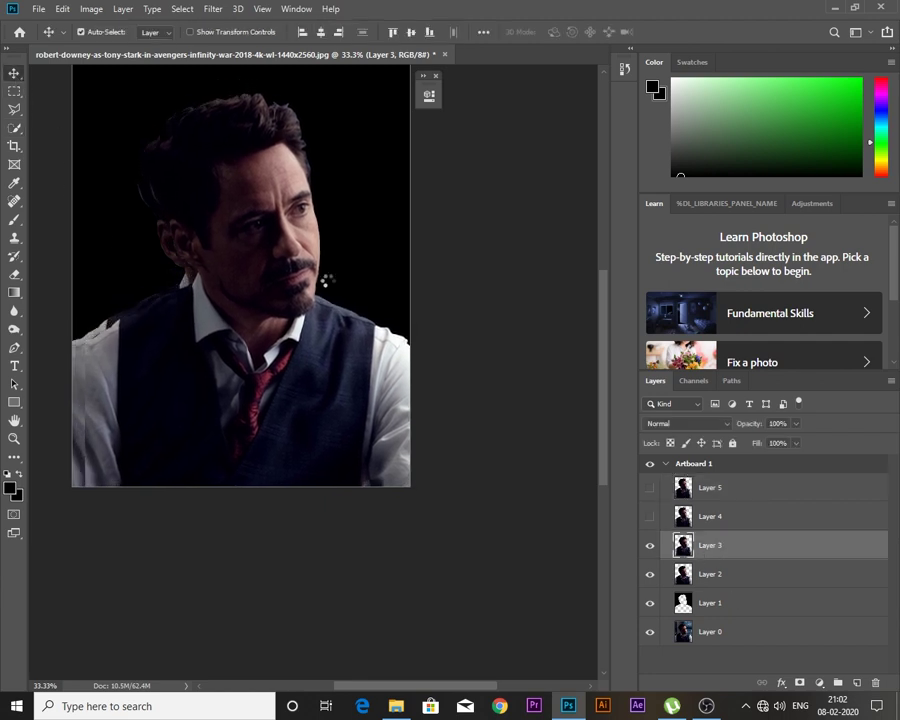
Fade Layer 3 to about 39% opacity and shift it slightly sideways
click(796, 424)
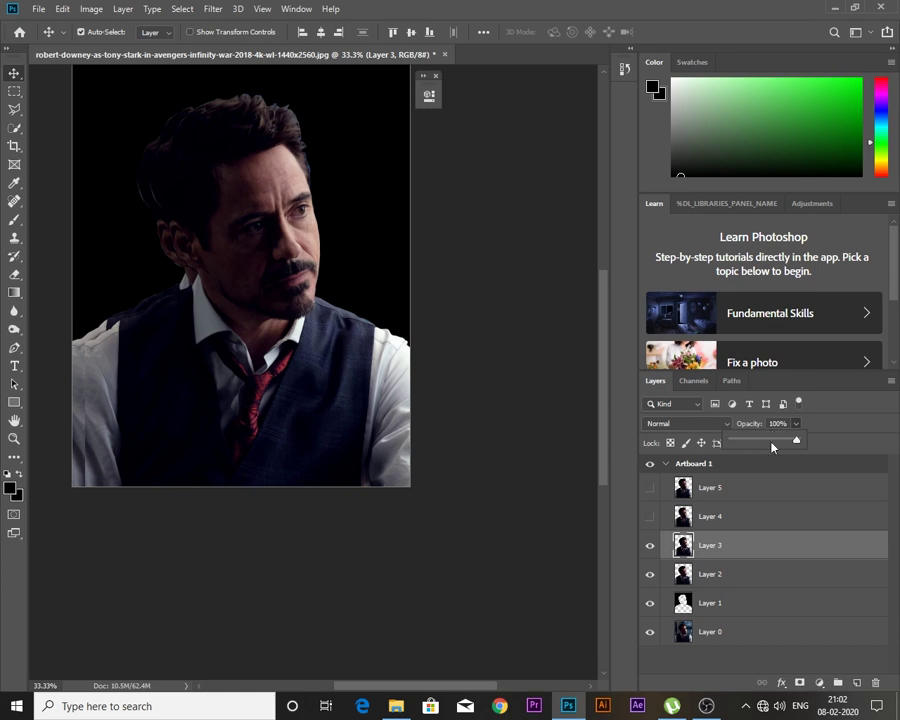
mouse_move(772, 447)
mouse_down()
mouse_move(727, 447)
mouse_move(776, 440)
mouse_move(755, 440)
mouse_up()
click(500, 374)
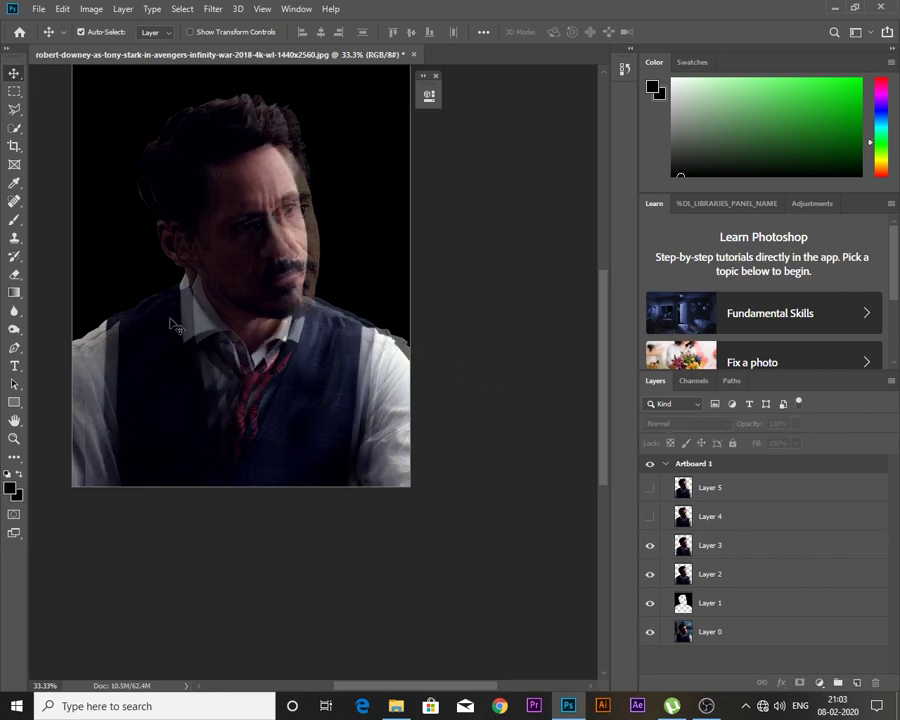
click(716, 554)
drag(490, 505, 483, 498)
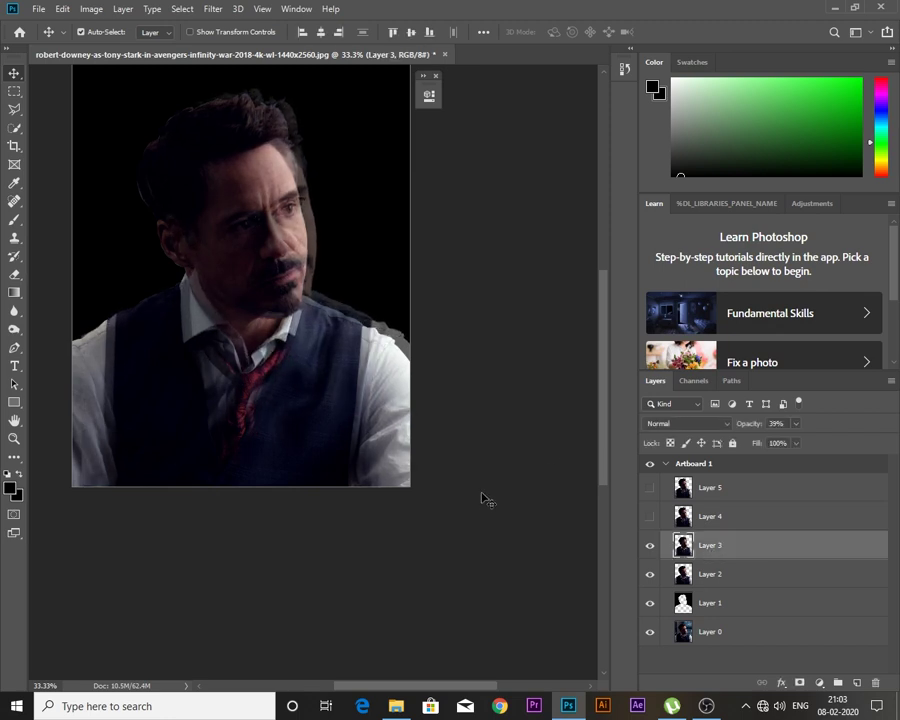
Set Layer 2 to 42% opacity, nudge it right three times, and hide Layer 3
key(alt+bracketleft)
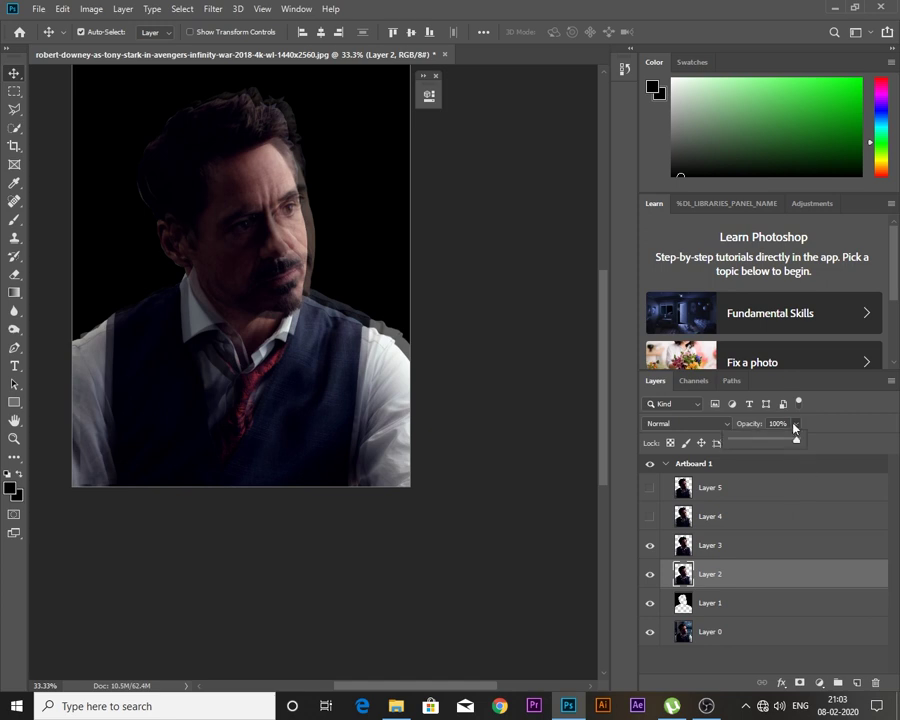
drag(761, 458, 759, 458)
key(shift+Right)
key(shift+Right)
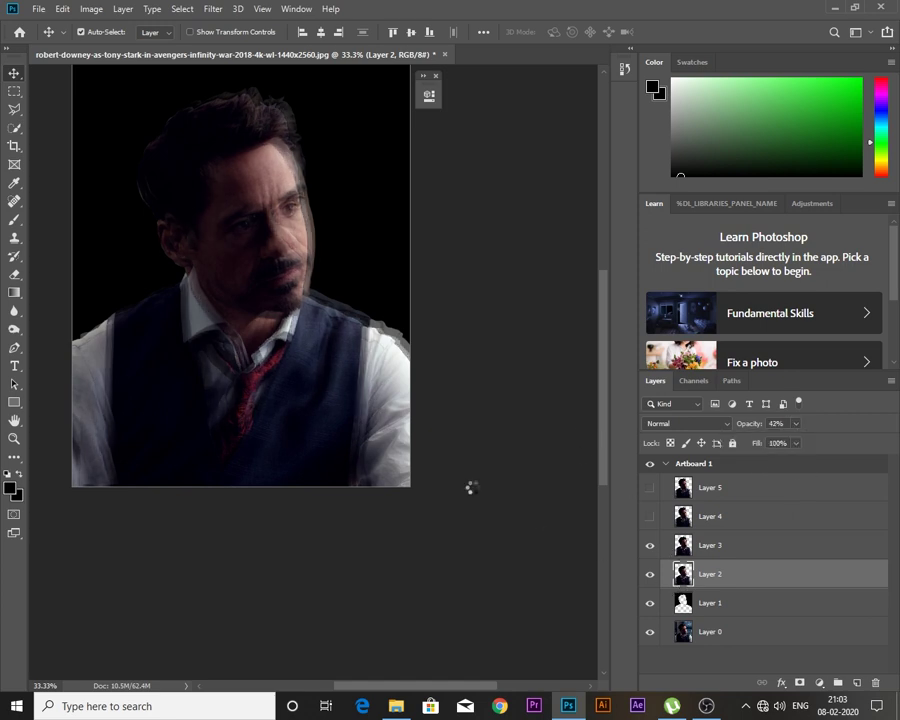
key(shift+Right)
key(shift+Right)
key(shift+Right)
key(shift+Right)
key(shift+Right)
key(shift+Right)
key(shift+Right)
key(shift+Right)
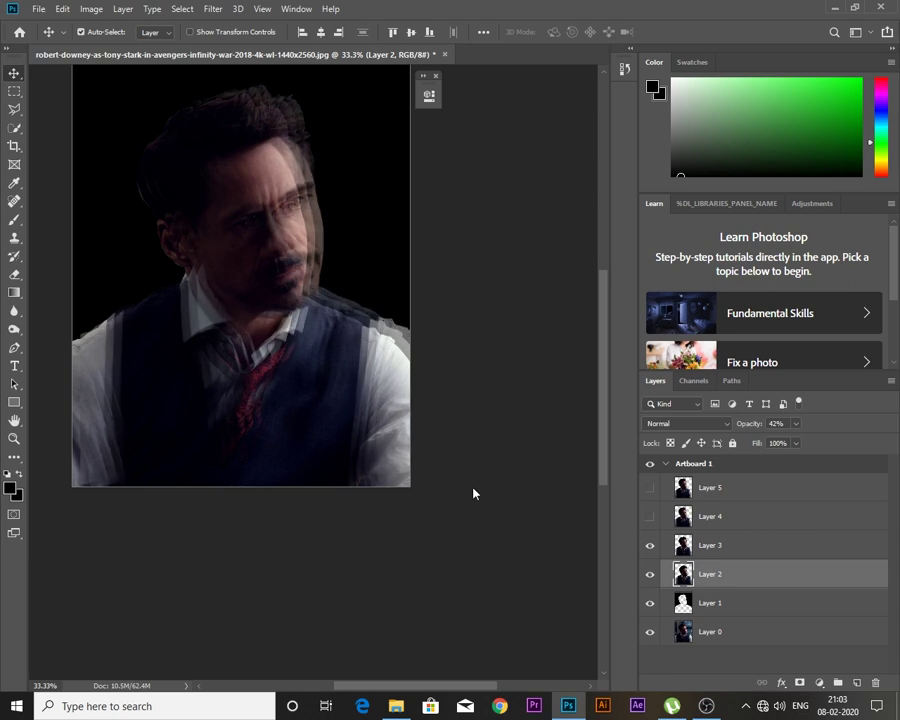
key(shift+Right)
click(492, 450)
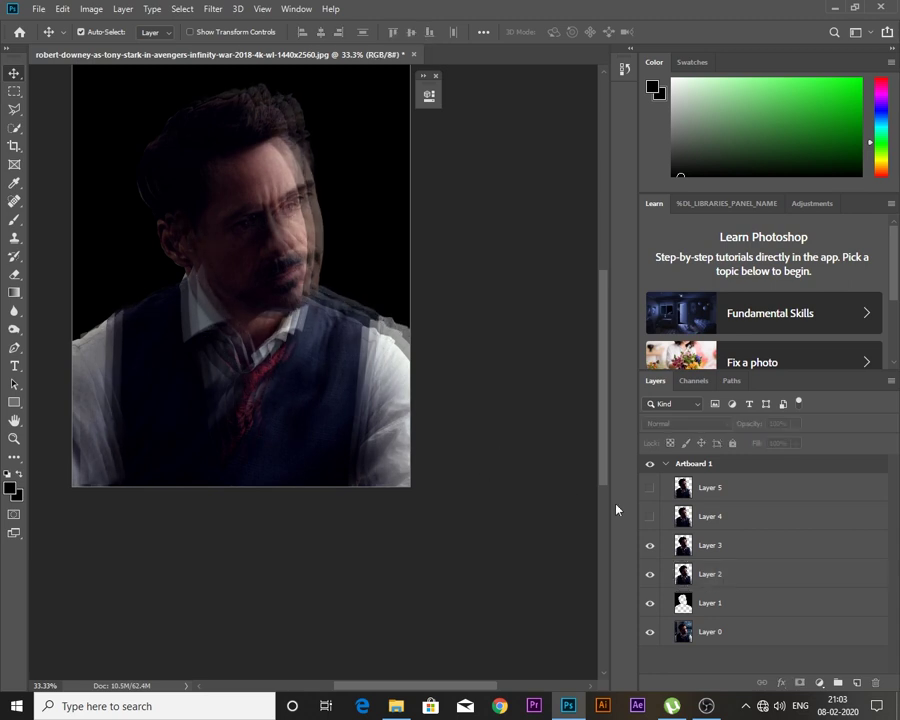
click(650, 545)
Hide Layer 2, show Layer 4 at 40% opacity, and nudge it right
click(650, 574)
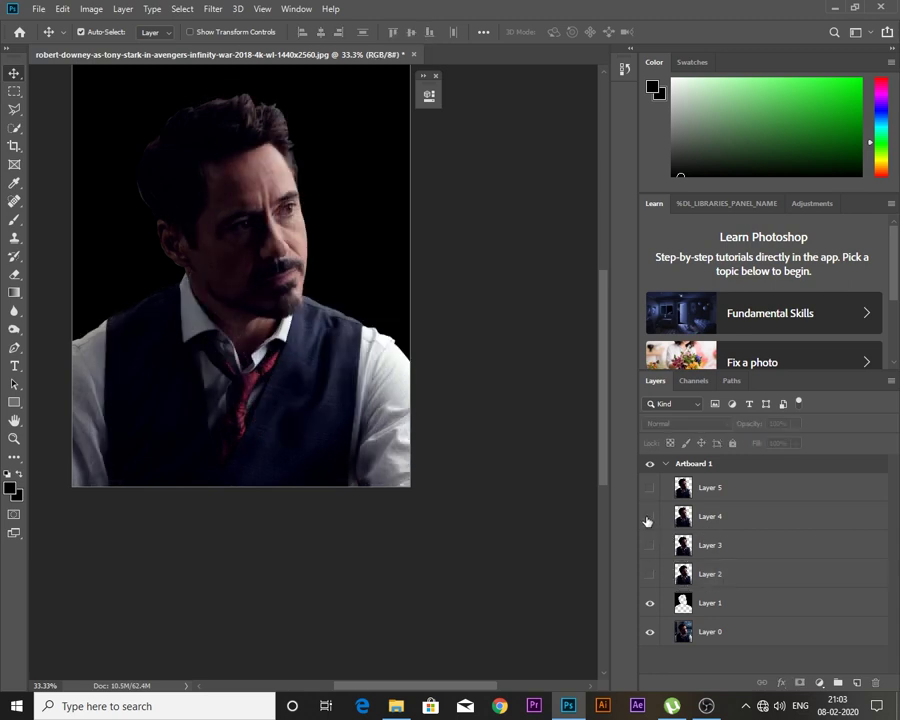
click(650, 516)
click(710, 516)
click(796, 444)
click(796, 424)
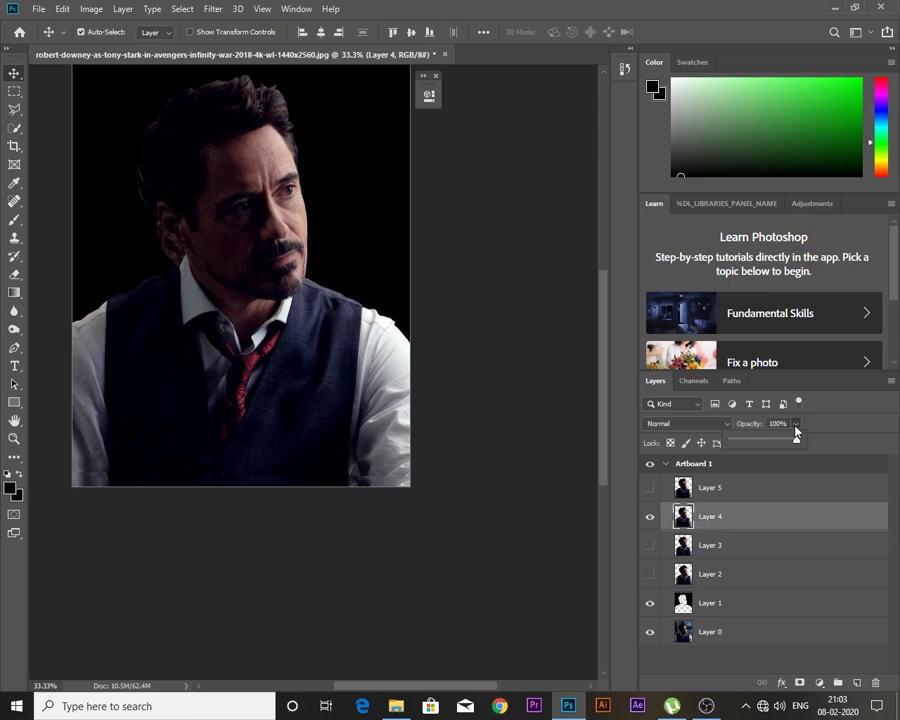
drag(766, 444, 757, 444)
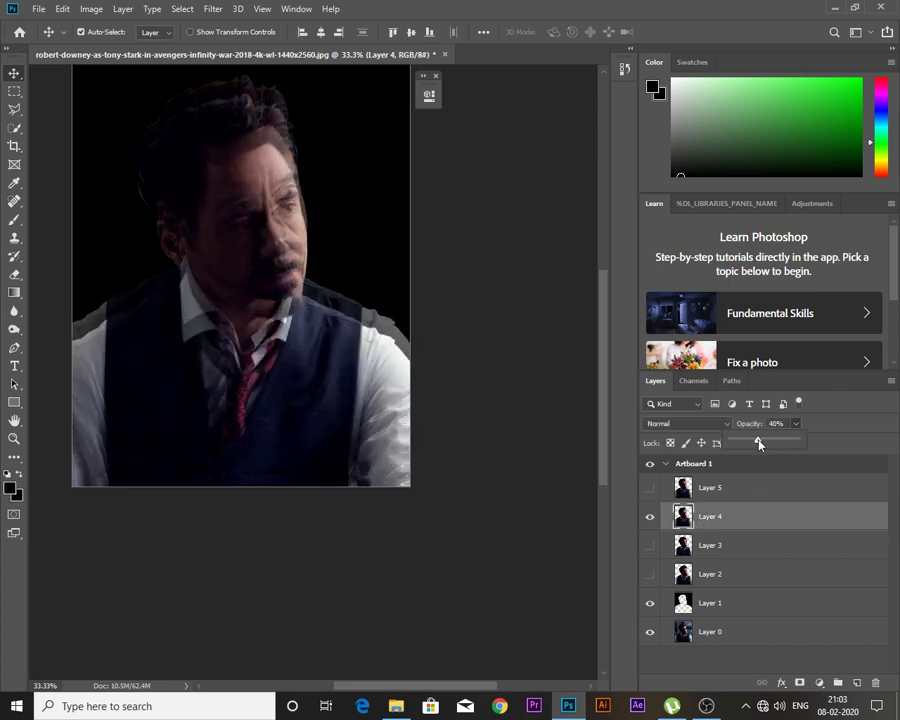
click(716, 518)
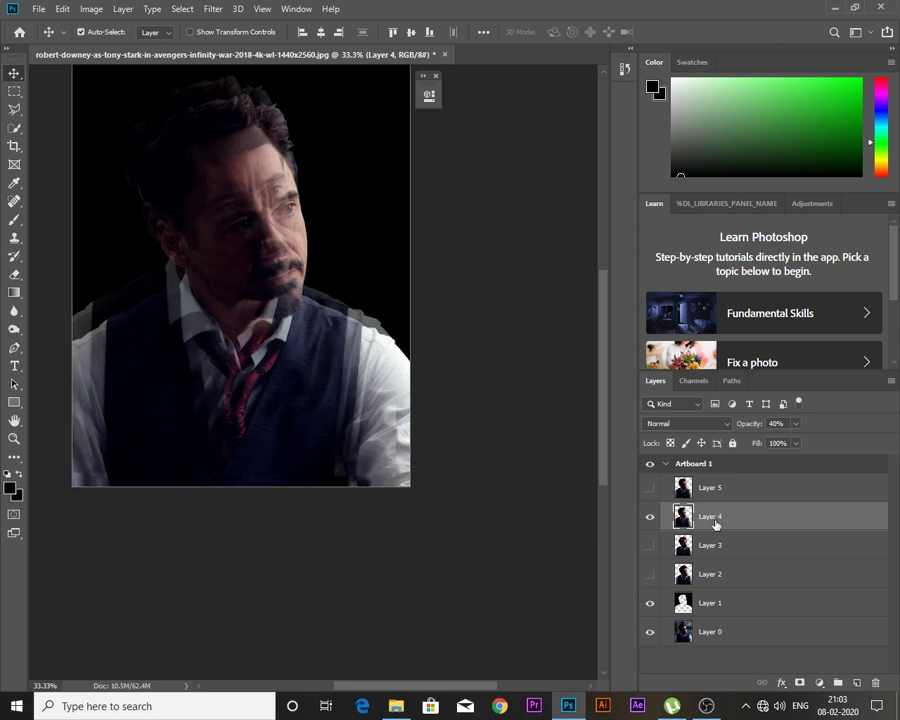
key(shift+Right)
key(shift+Right)
key(shift+Right)
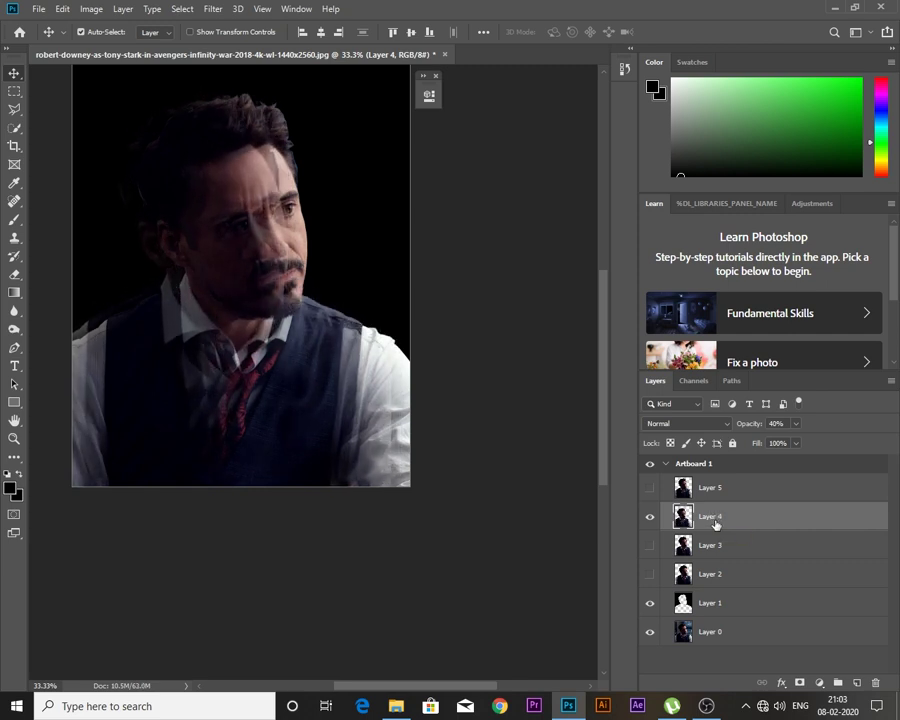
key(Right)
Show Layers 3, 2 and 5 again and set Layer 5 to 37% opacity
click(650, 545)
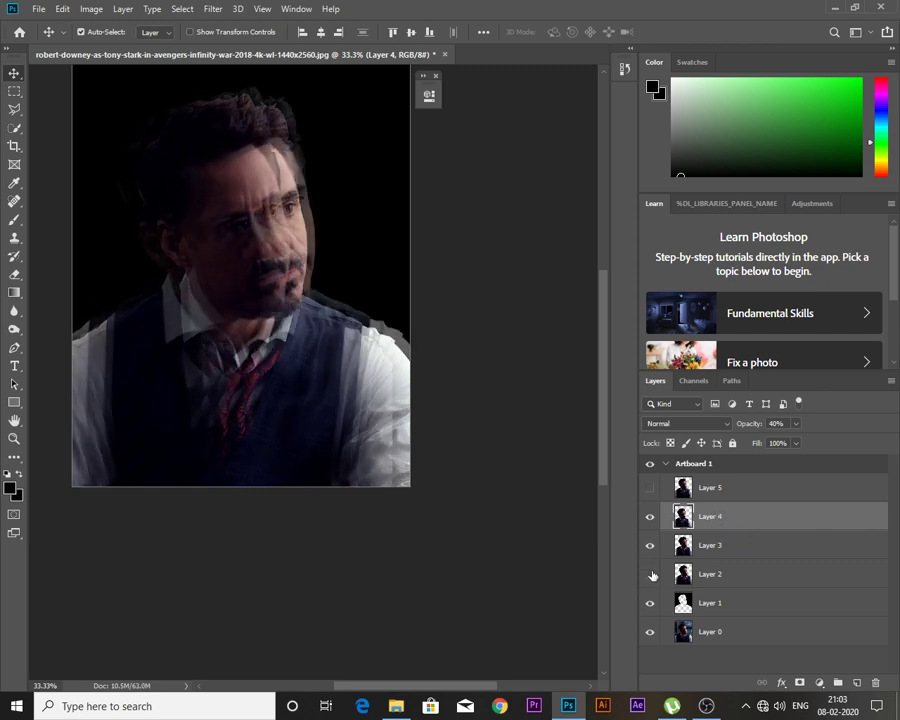
click(650, 574)
click(650, 487)
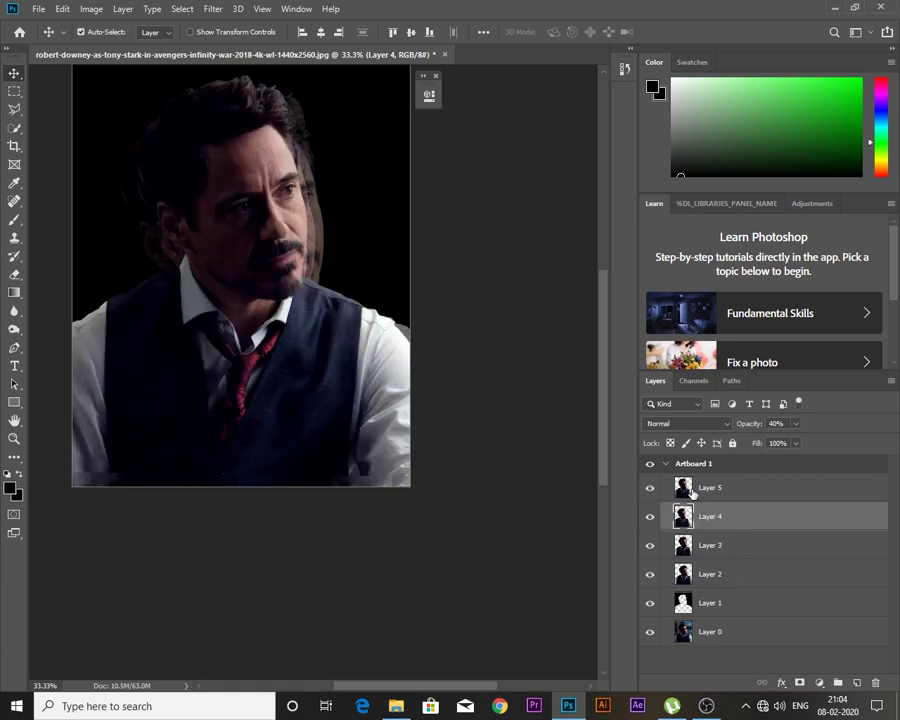
click(757, 490)
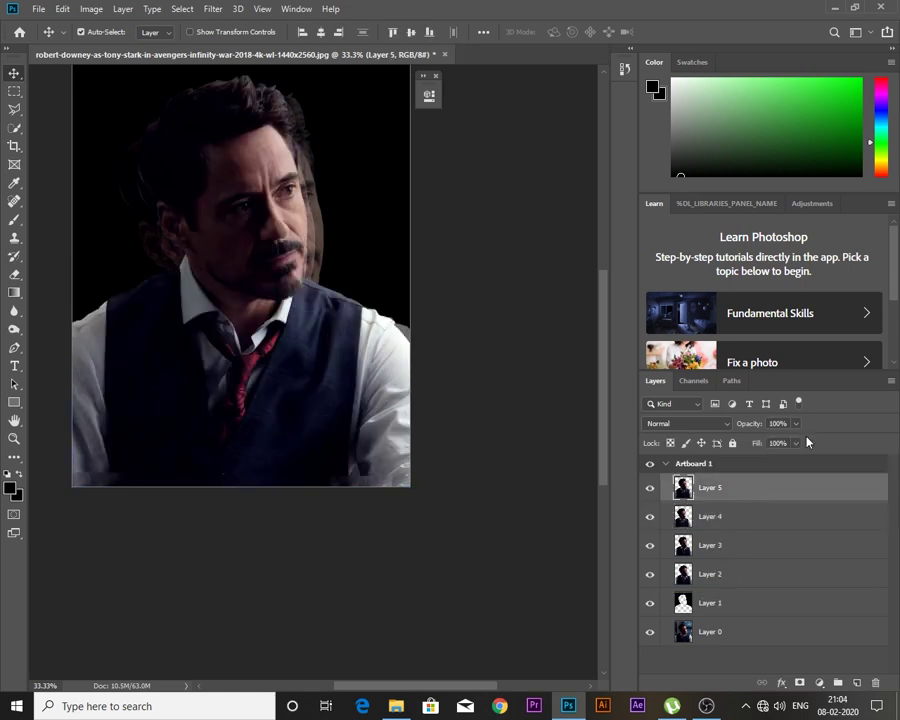
click(796, 424)
drag(769, 441, 757, 444)
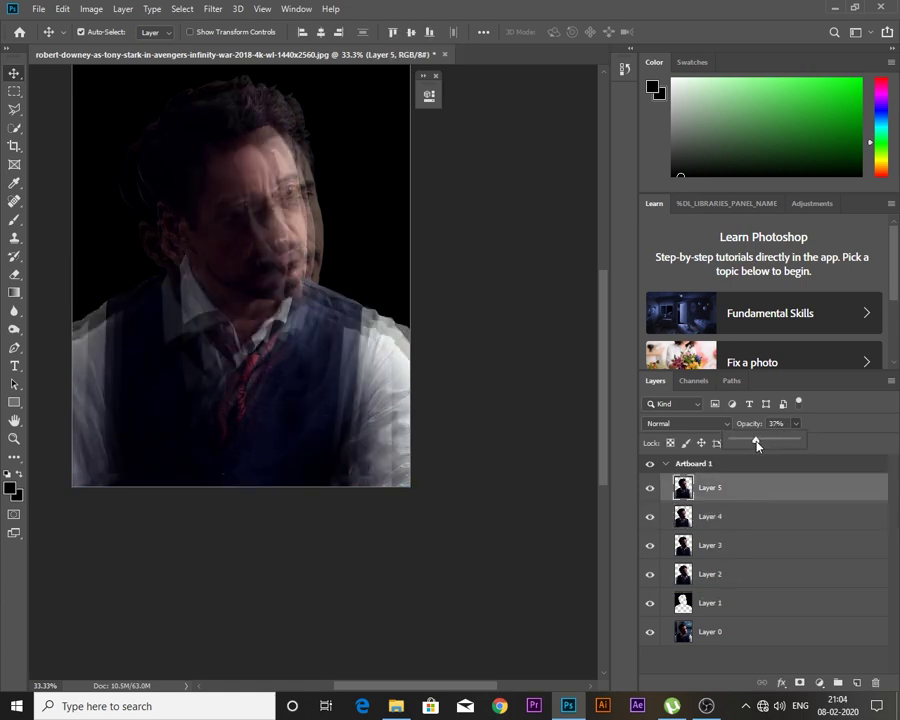
click(598, 507)
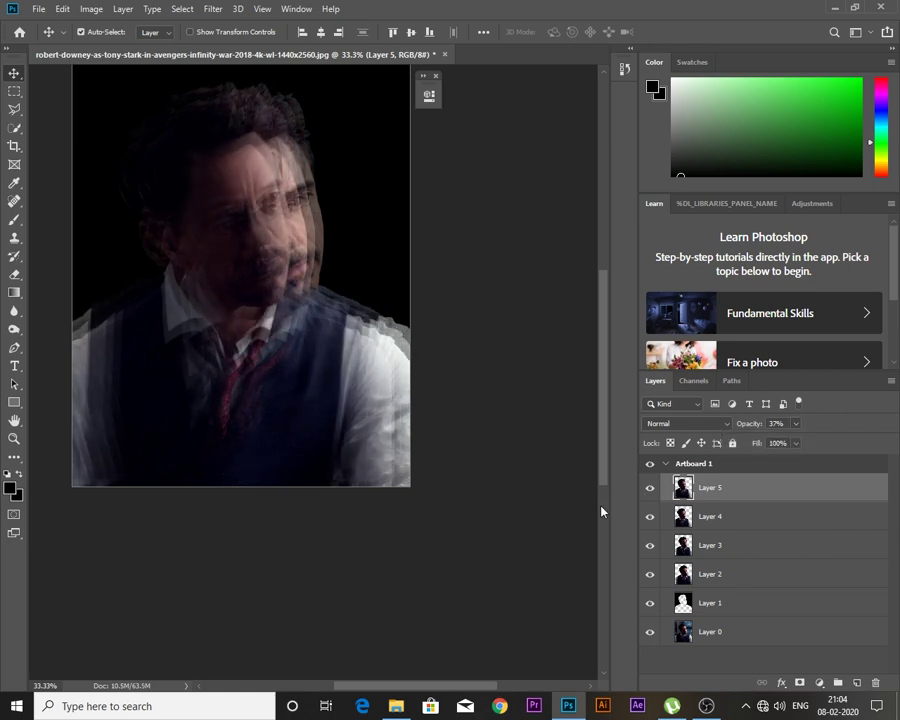
Enlarge the Eraser brush and erase the ghosting over the face
click(14, 274)
right_click(197, 199)
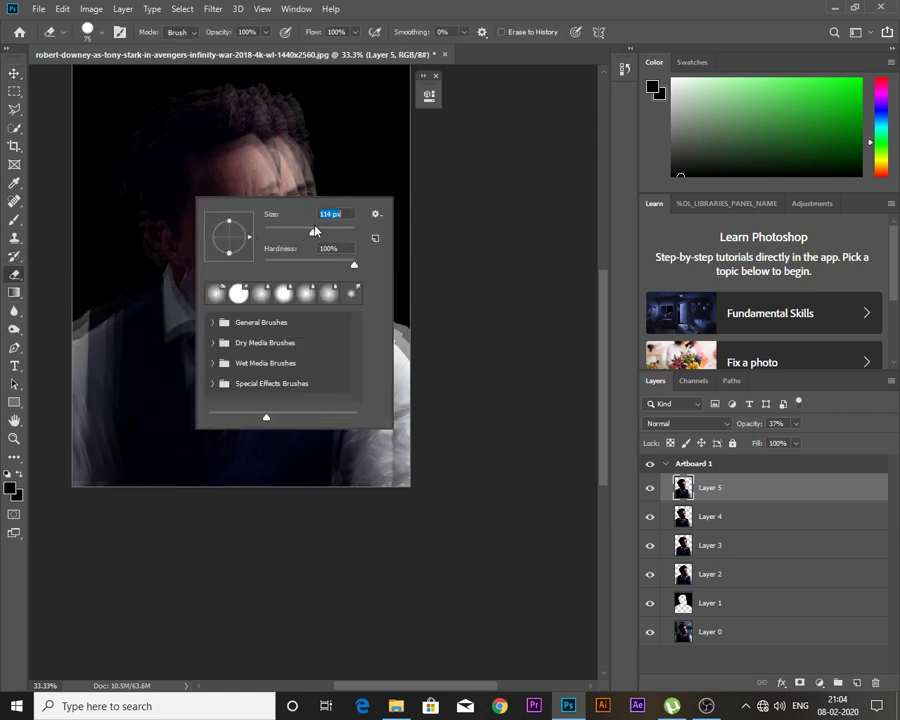
mouse_move(240, 156)
mouse_down()
mouse_move(260, 230)
mouse_move(276, 240)
mouse_move(268, 192)
mouse_move(251, 354)
mouse_move(235, 318)
mouse_move(261, 260)
mouse_up()
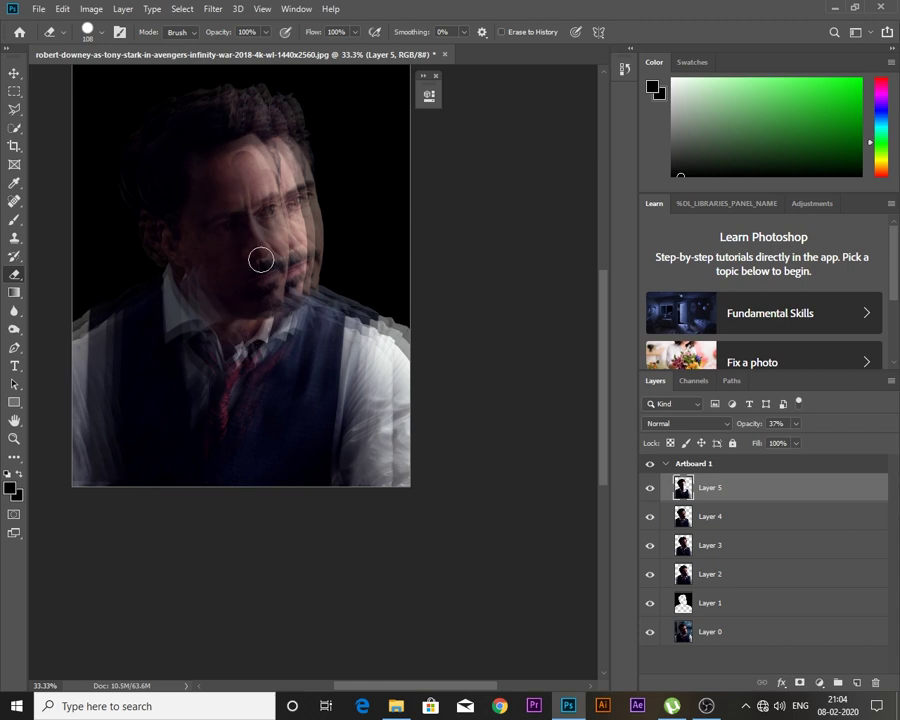
Compare the Layer 5 and Layer 4 ghosts, then erase Layer 4's ghost over hair, face and collar
click(695, 515)
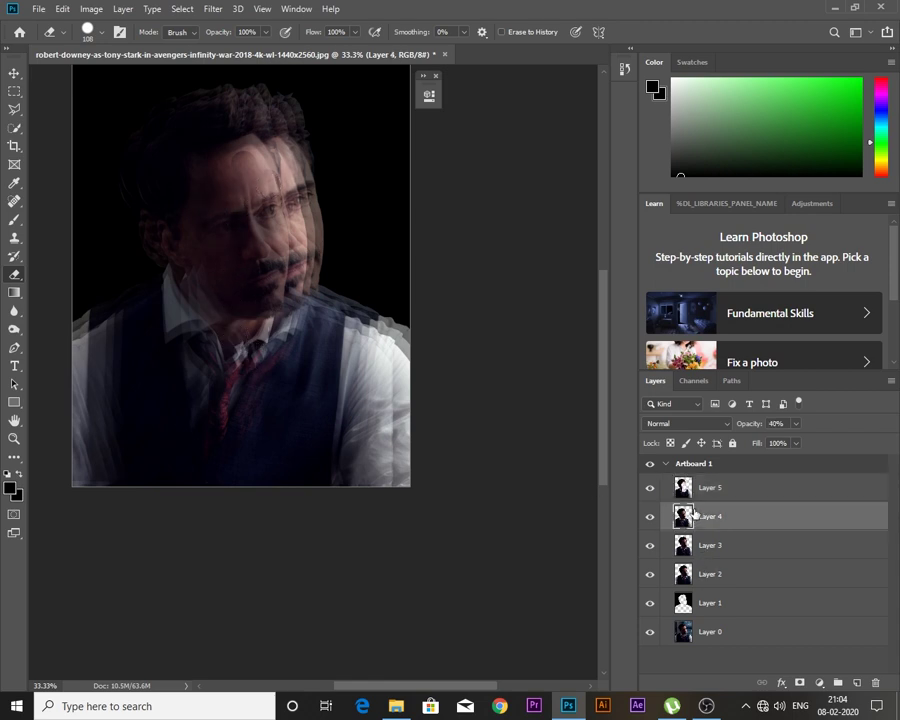
click(650, 488)
click(650, 488)
click(650, 488)
click(650, 488)
click(650, 517)
click(650, 517)
click(650, 517)
mouse_move(250, 140)
mouse_down()
mouse_move(261, 180)
mouse_move(249, 179)
mouse_move(244, 351)
mouse_move(288, 328)
mouse_up()
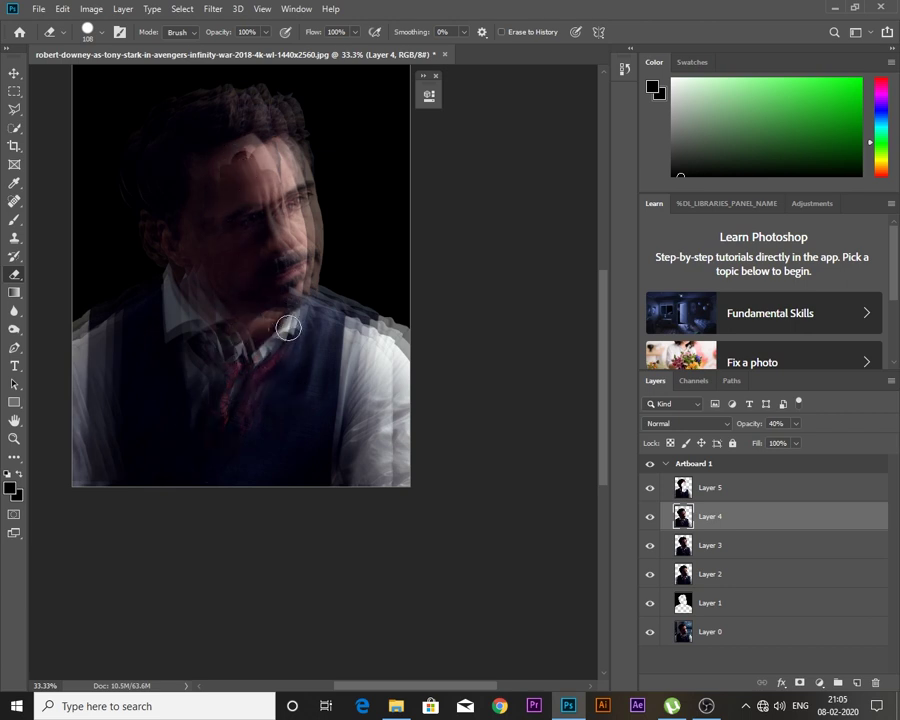
Erase Layer 3's ghost right of the face and Layer 2's ghost over the forehead
click(695, 550)
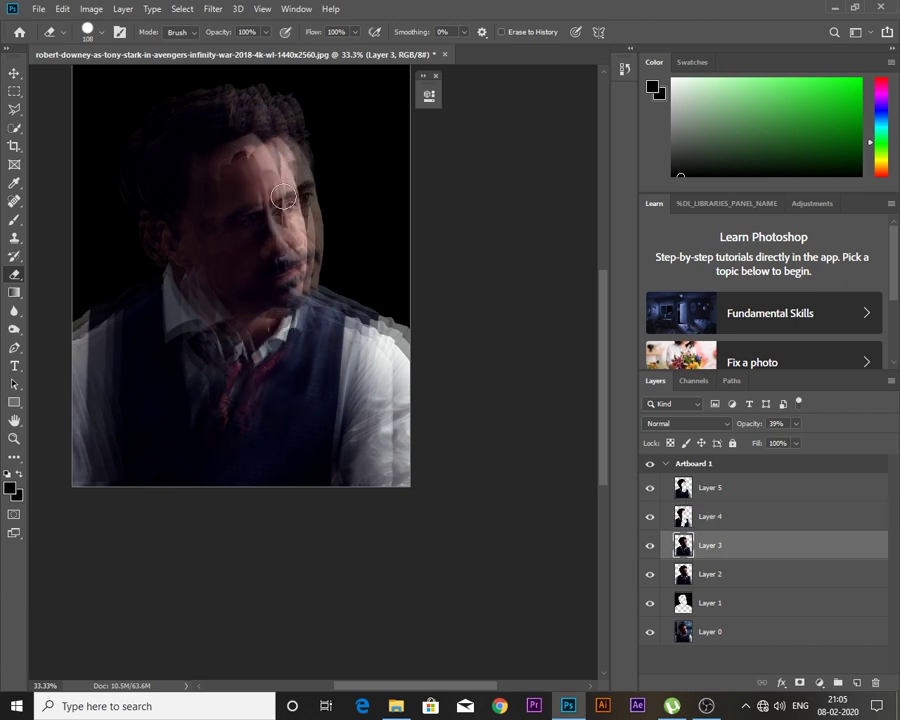
drag(295, 257, 281, 227)
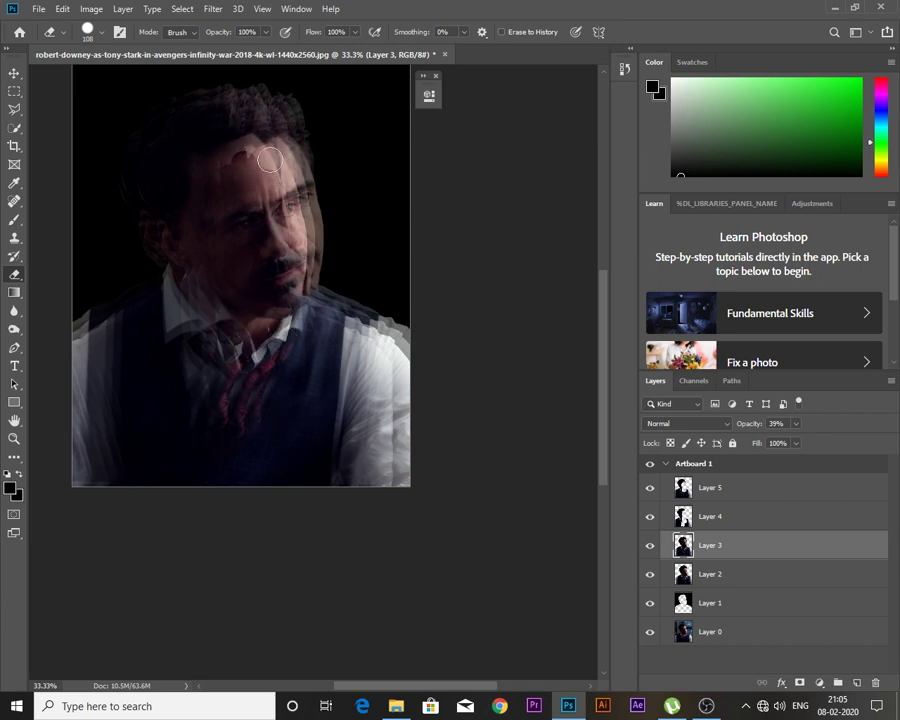
click(674, 573)
drag(197, 150, 240, 162)
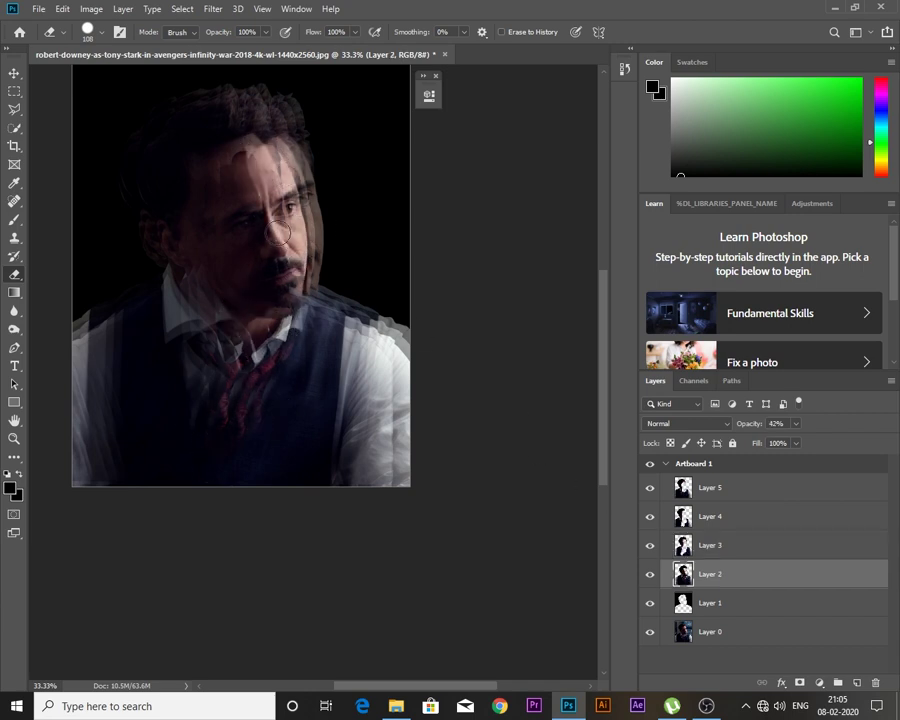
Erase Layer 2's leftover ghost patches on the vest and shoulder
key(ctrl+plus)
key(alt+bracketright)
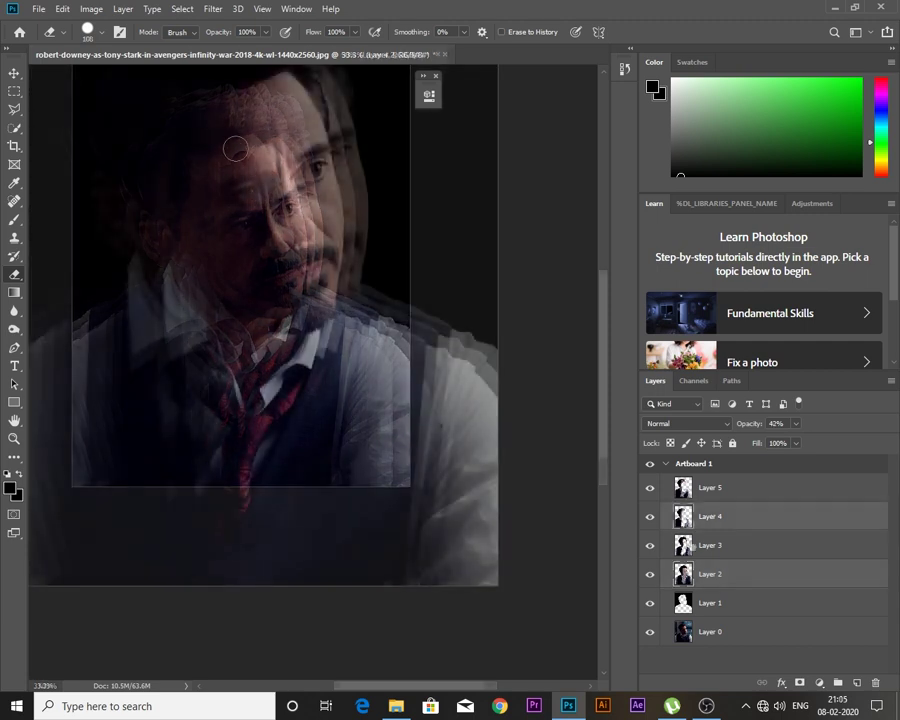
click(700, 574)
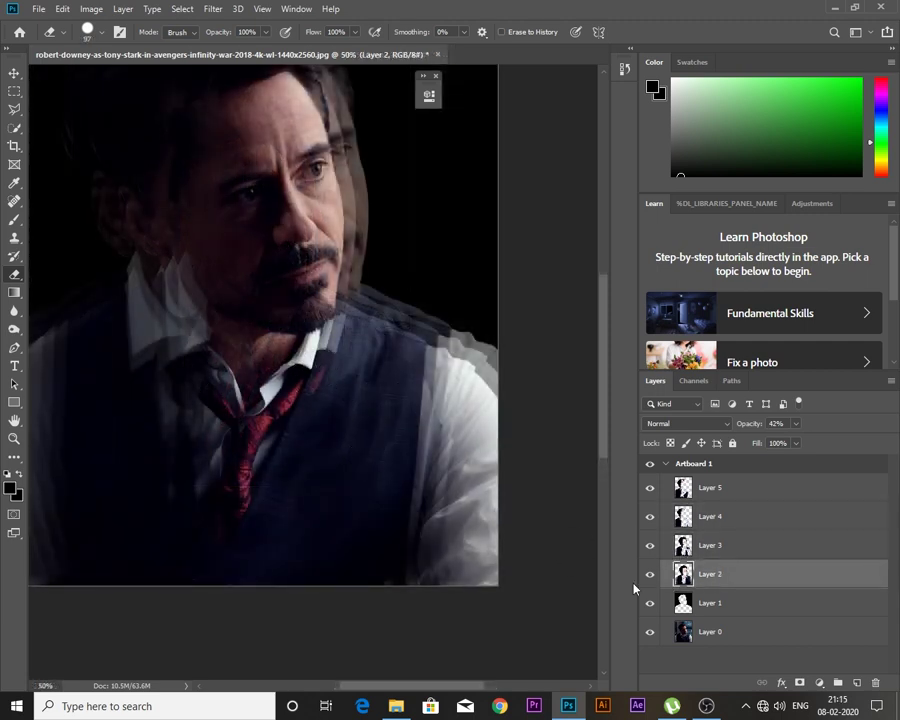
drag(405, 396, 422, 406)
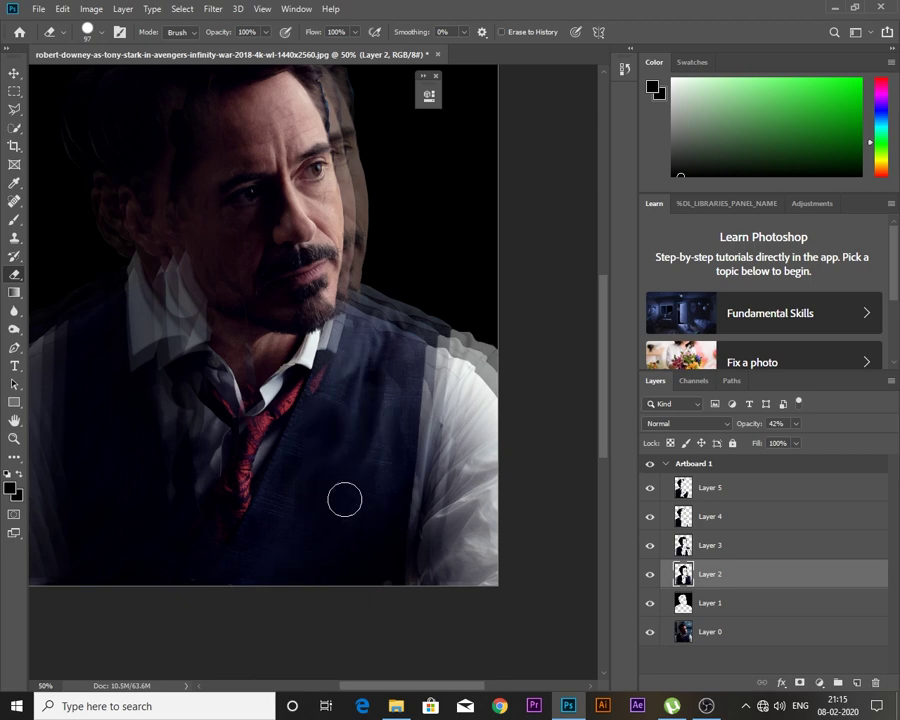
drag(395, 446, 372, 418)
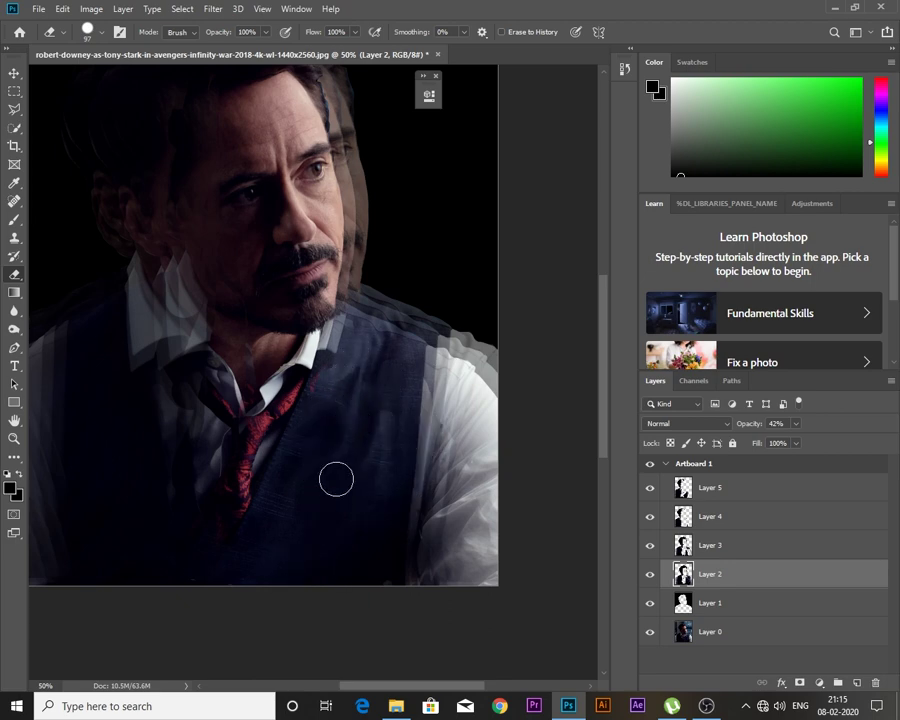
Raise Layer 5's opacity to 52% to strengthen its ghost
key(ctrl+minus)
key(ctrl+minus)
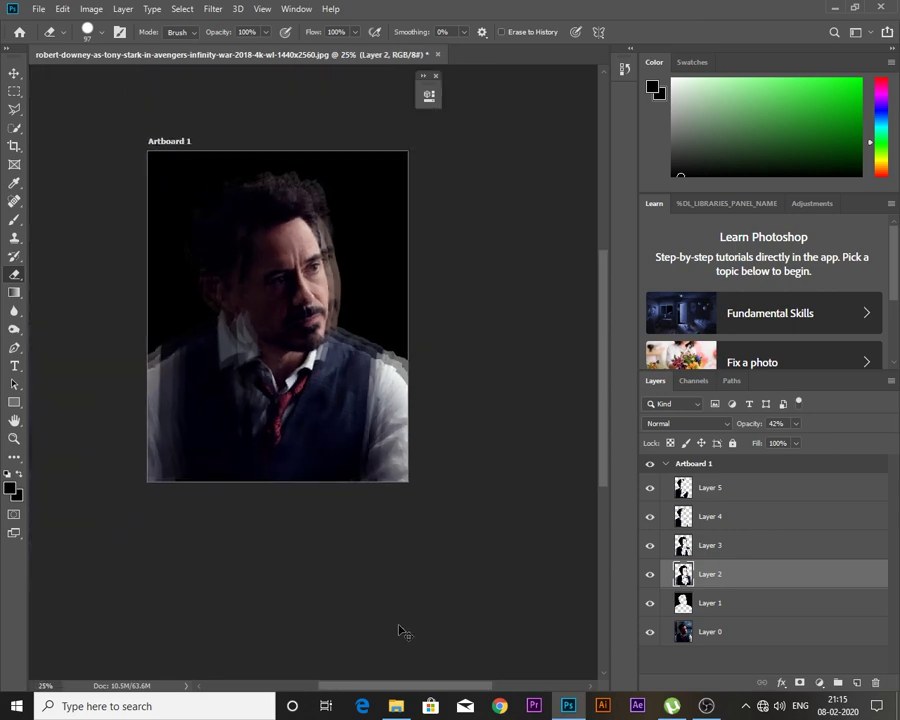
key(ctrl+plus)
click(698, 490)
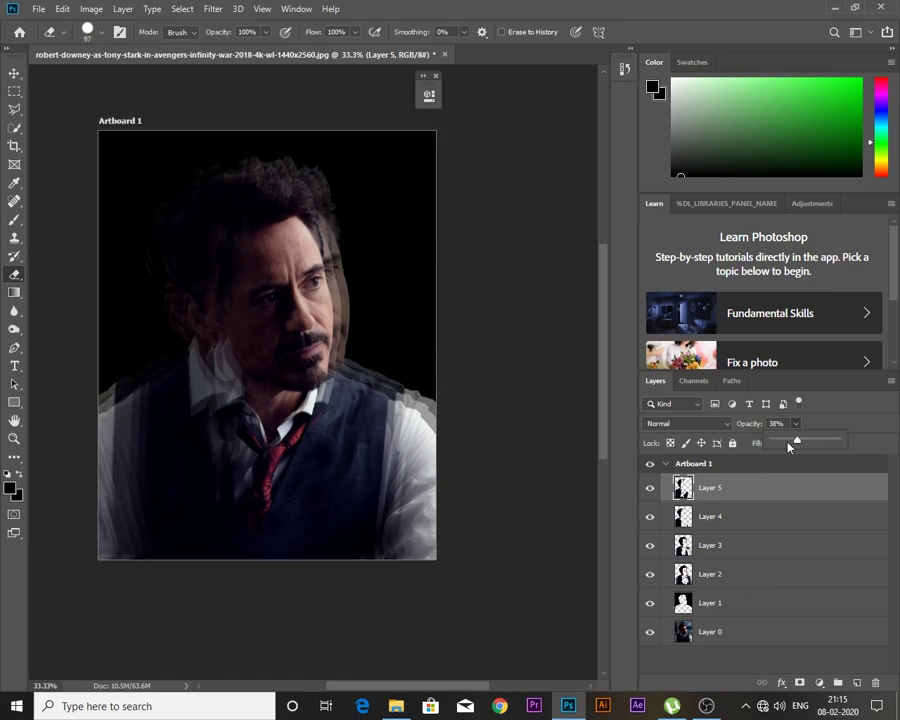
drag(788, 446, 779, 459)
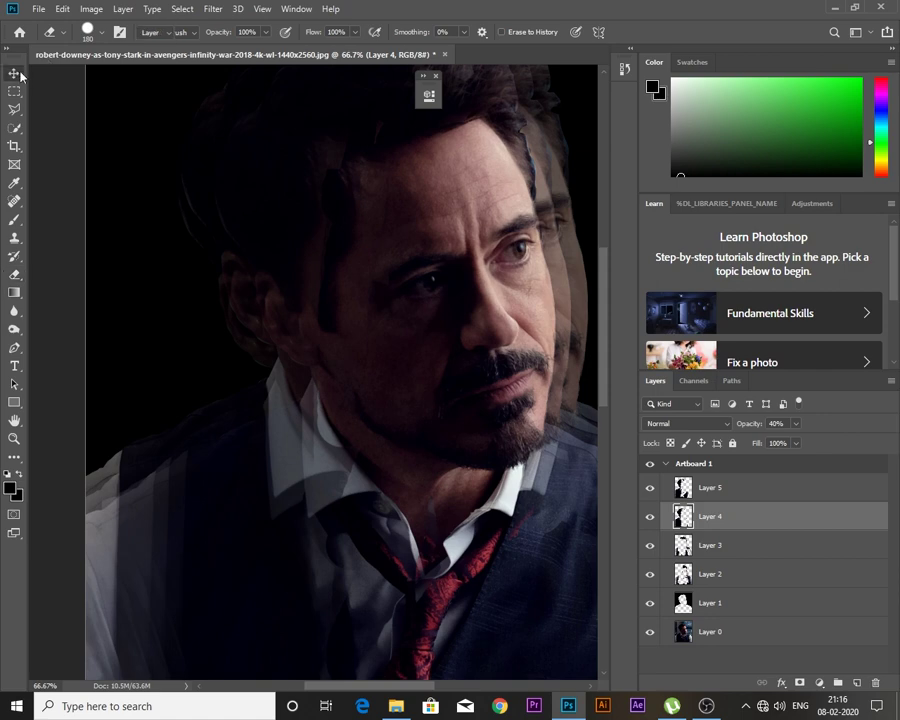
Nudge the Layer 4 ghost copy upward two steps with the Move tool
click(17, 73)
key(Up)
key(Up)
key(Up)
key(Up)
key(Up)
key(Up)
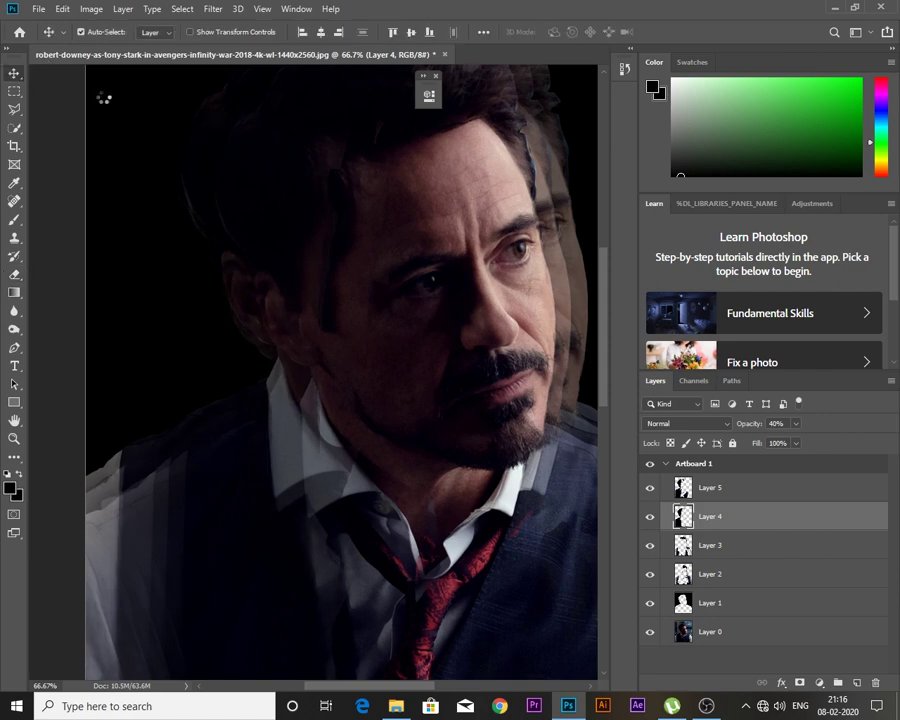
key(Up)
key(Up)
key(Up)
key(Up)
key(Up)
key(Up)
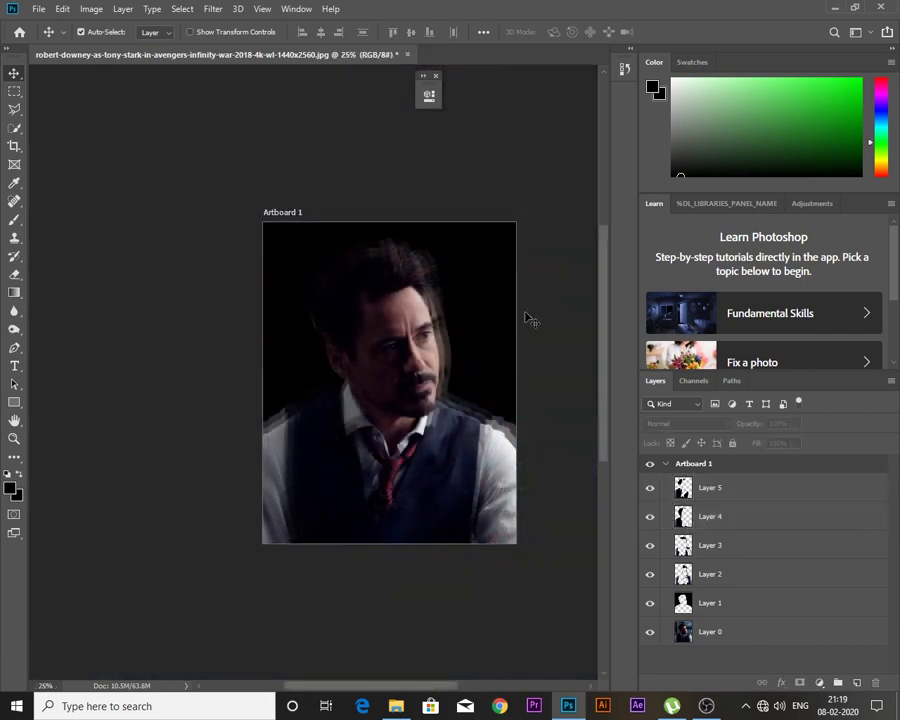
Raise Layer 0's brightness to 80 via Brightness/Contrast, then select Layer 5
key(ctrl+plus)
key(ctrl+plus)
key(ctrl+plus)
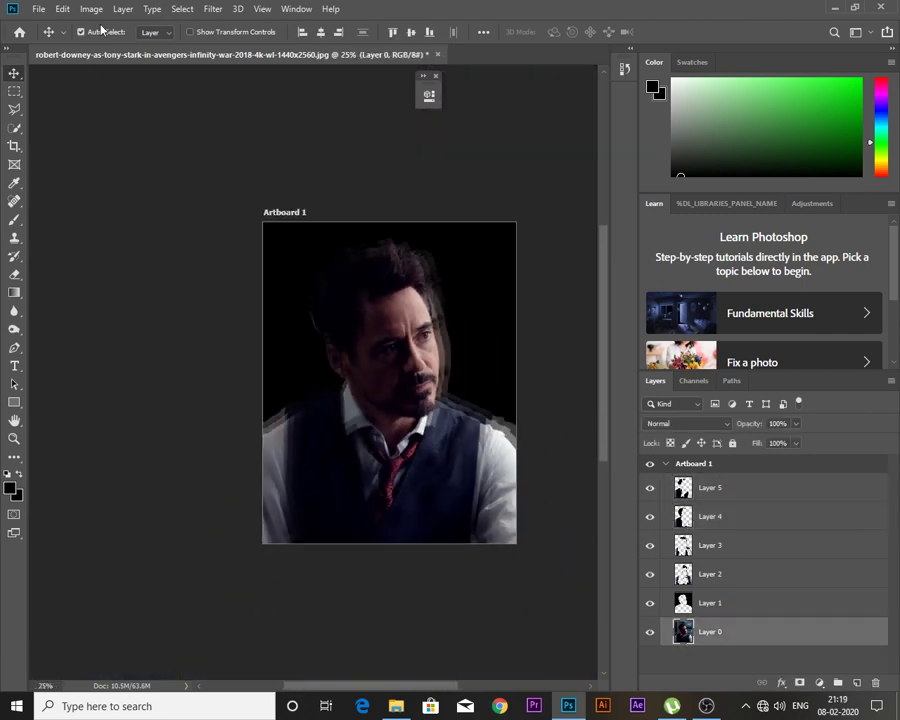
click(91, 9)
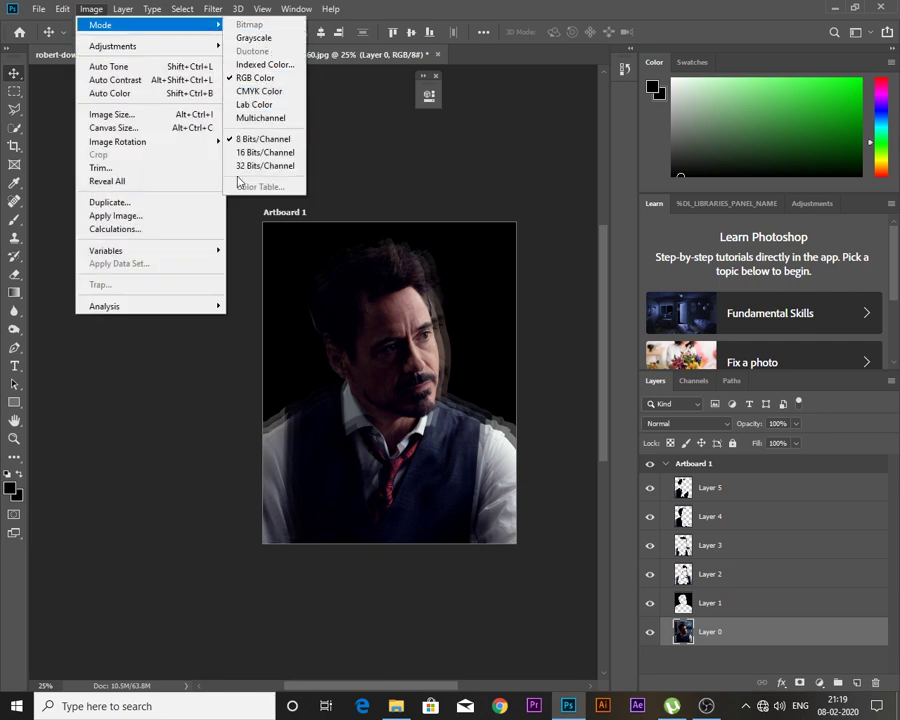
mouse_move(150, 46)
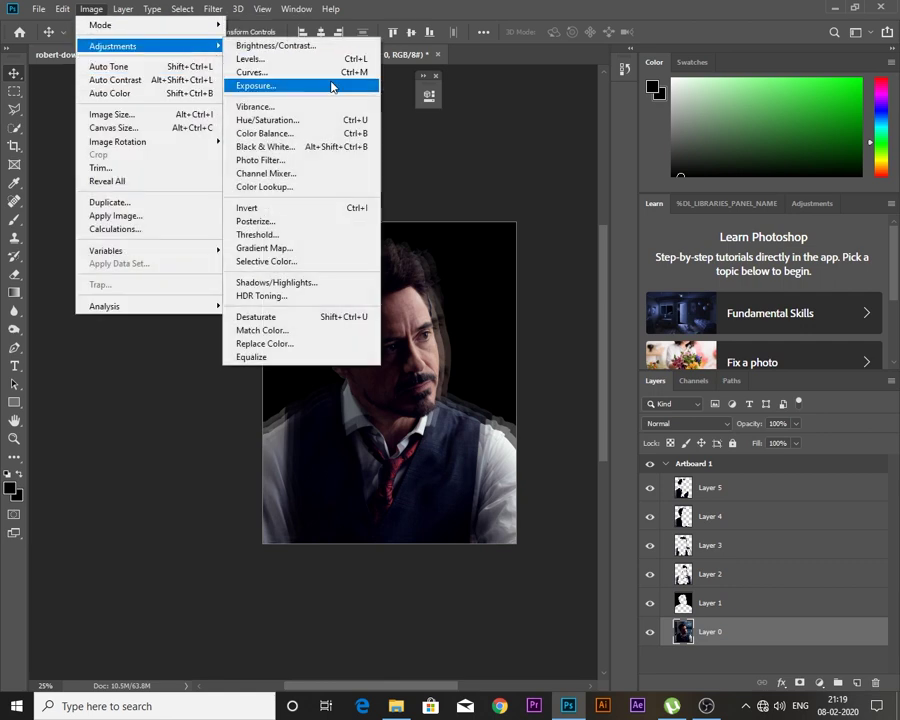
click(318, 46)
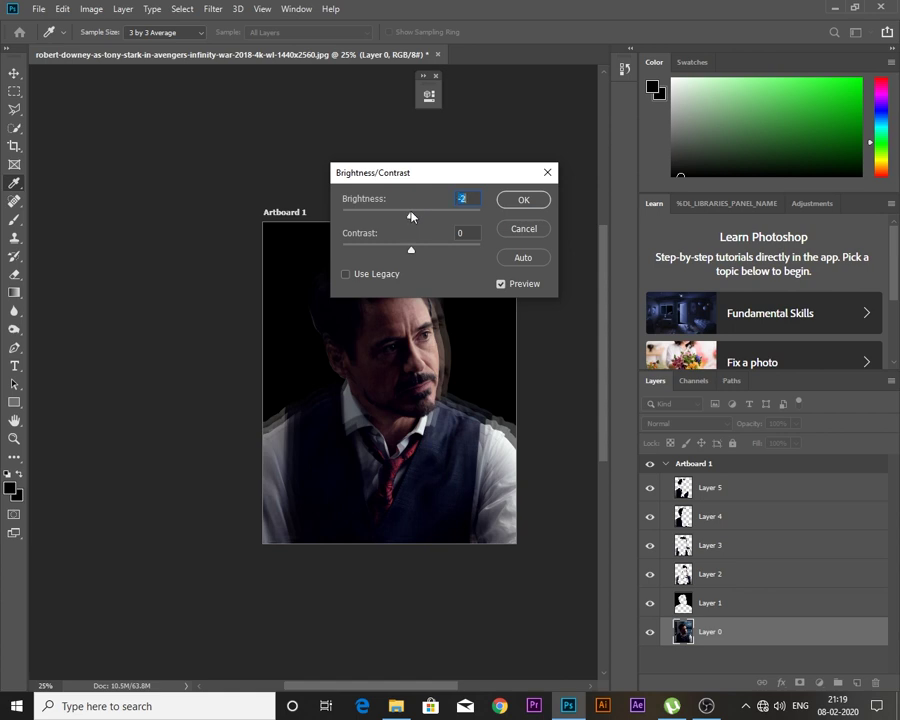
mouse_move(411, 216)
mouse_down()
mouse_move(449, 215)
mouse_move(426, 216)
mouse_move(379, 263)
mouse_up()
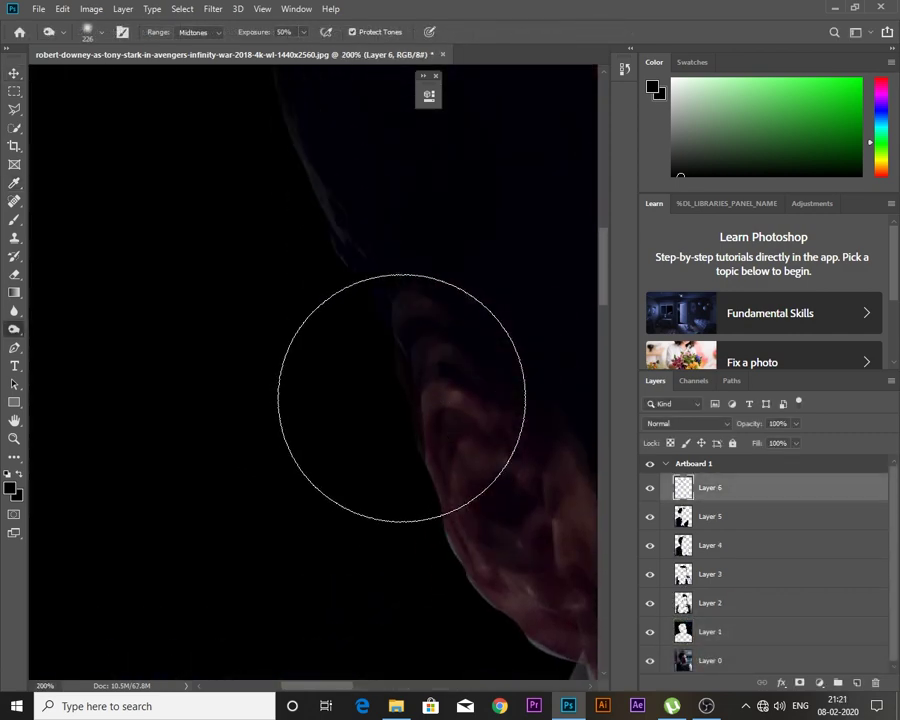
key(ctrl+minus)
key(ctrl+minus)
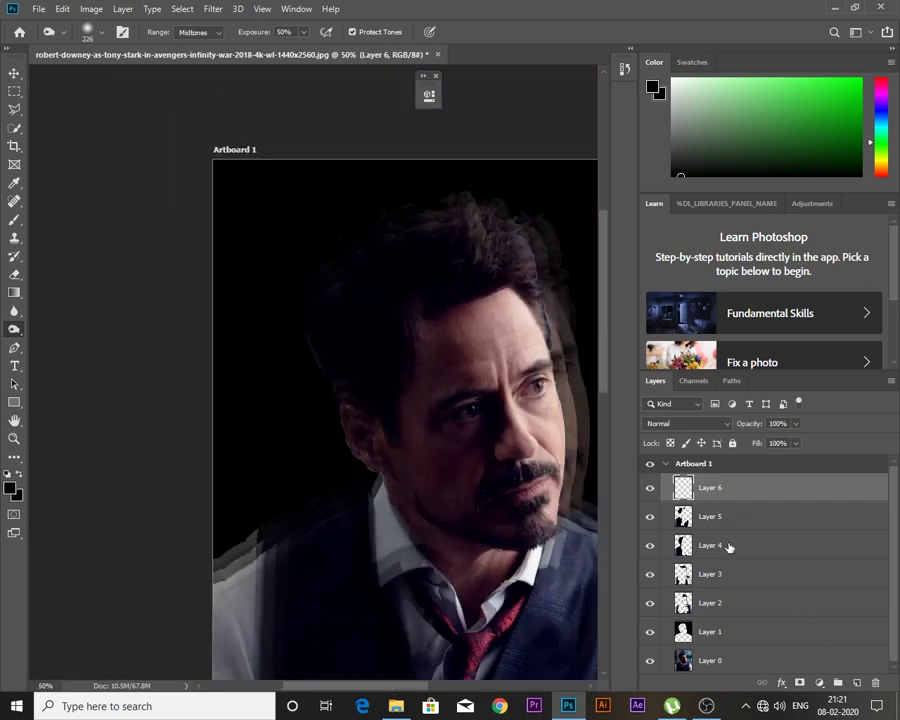
click(720, 518)
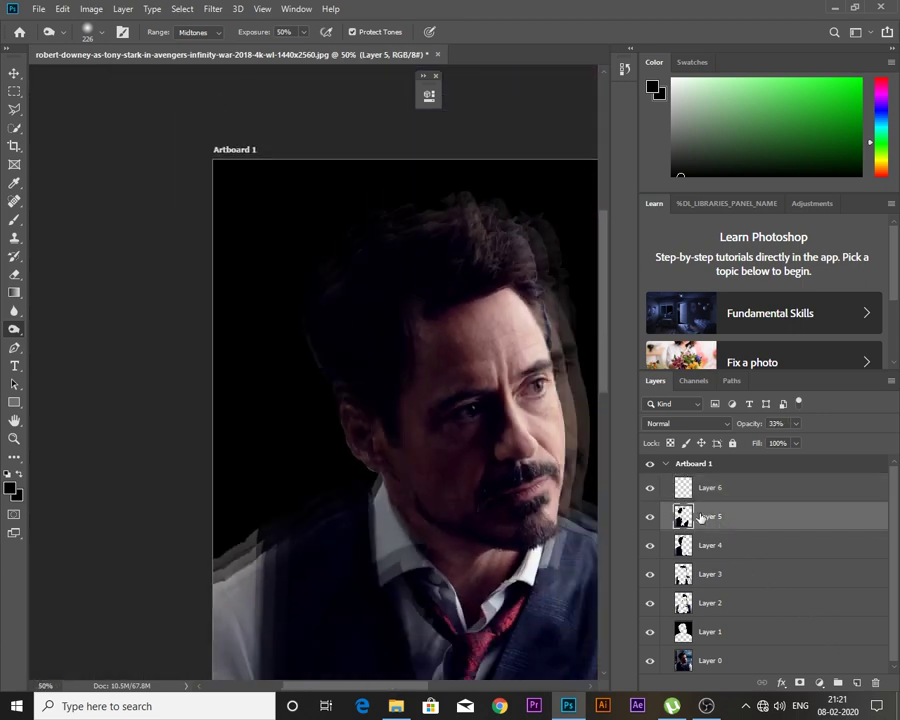
Nudge the Layer 5 ghost copy to the left and preview the trail
click(14, 73)
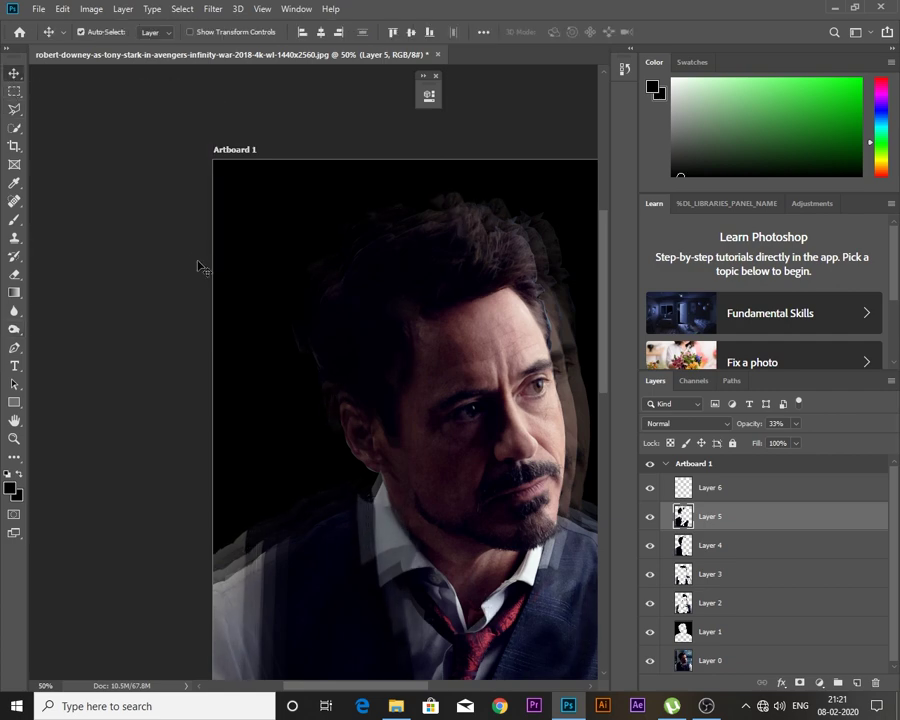
click(718, 574)
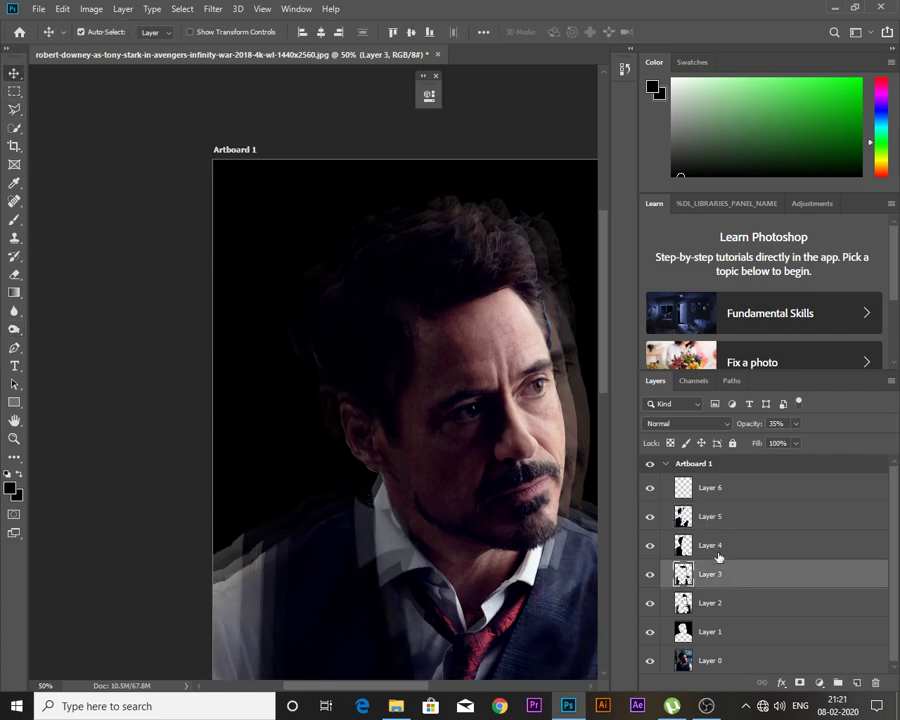
click(716, 556)
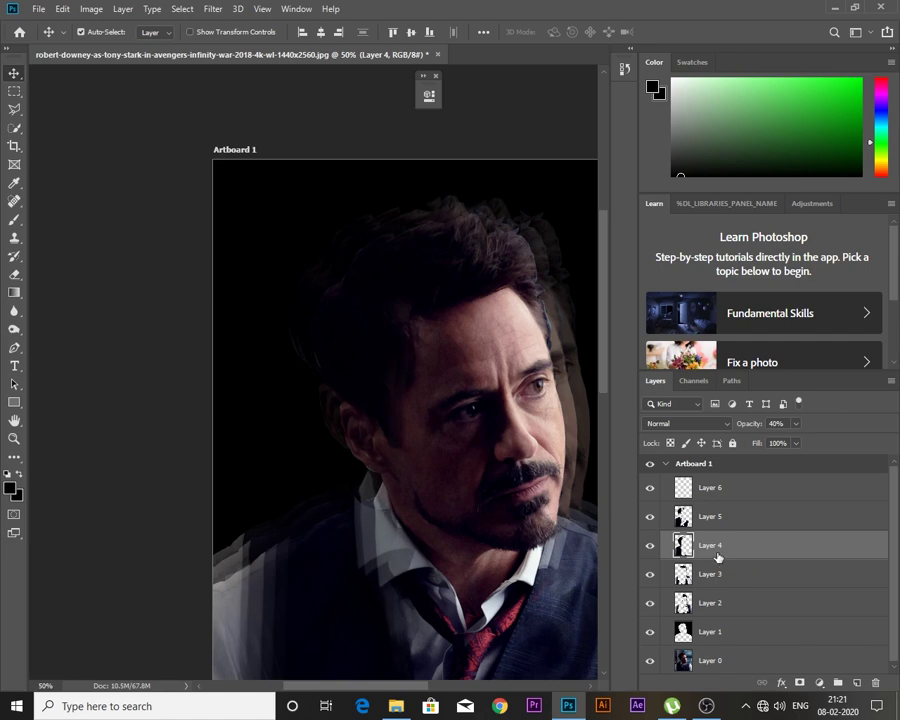
key(ctrl+minus)
key(ctrl+minus)
click(711, 516)
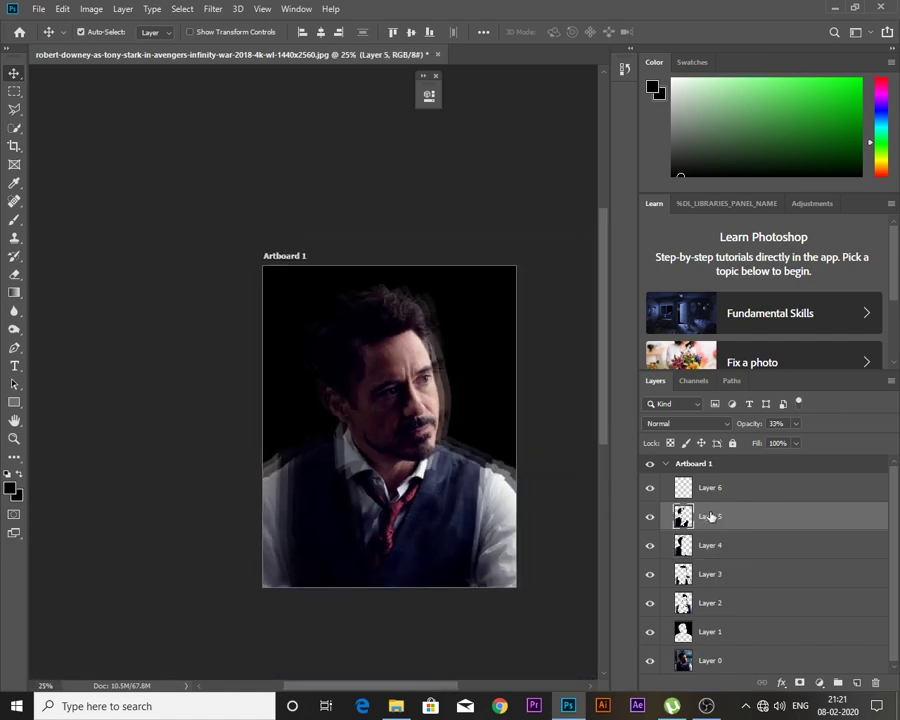
key(shift+Left)
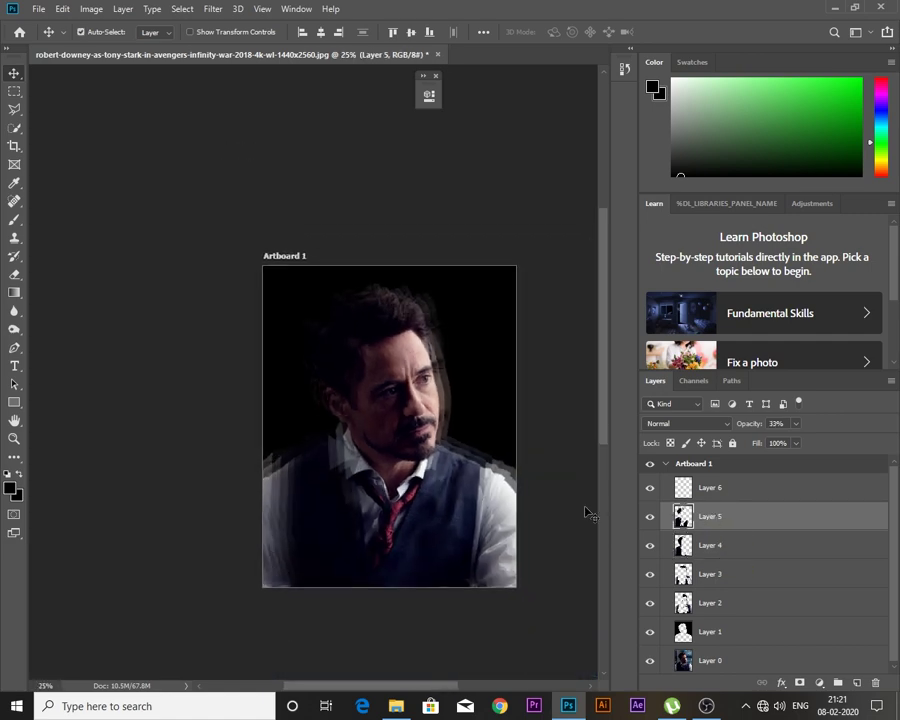
click(586, 512)
Review the ghosted trail at different zoom levels, then select the original Layer 0
key(ctrl+plus)
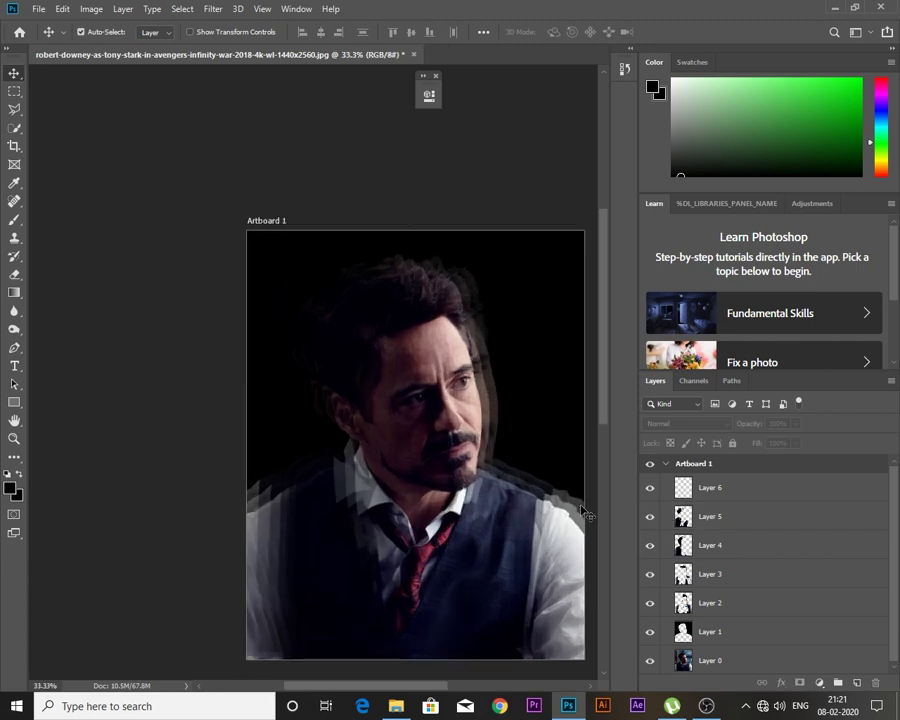
key(ctrl+plus)
click(551, 493)
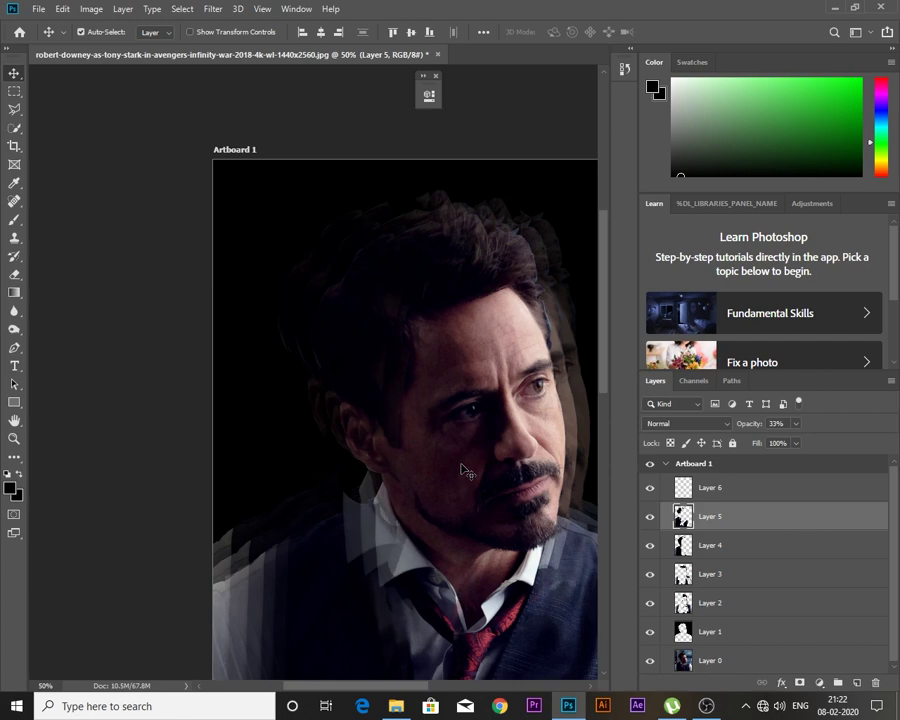
click(700, 545)
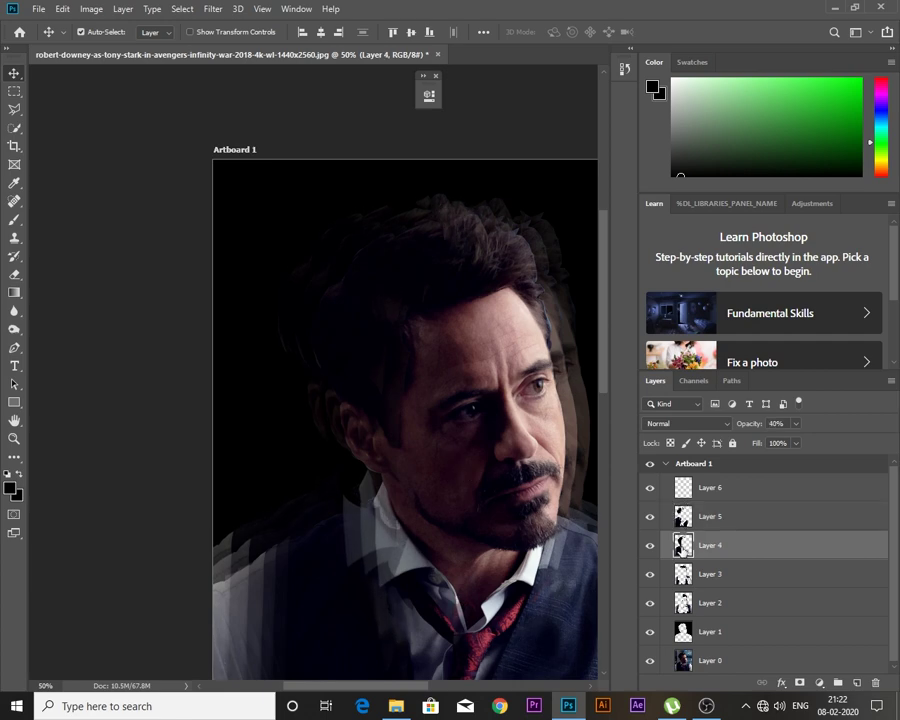
key(ctrl+minus)
key(ctrl+minus)
key(ctrl+minus)
click(582, 502)
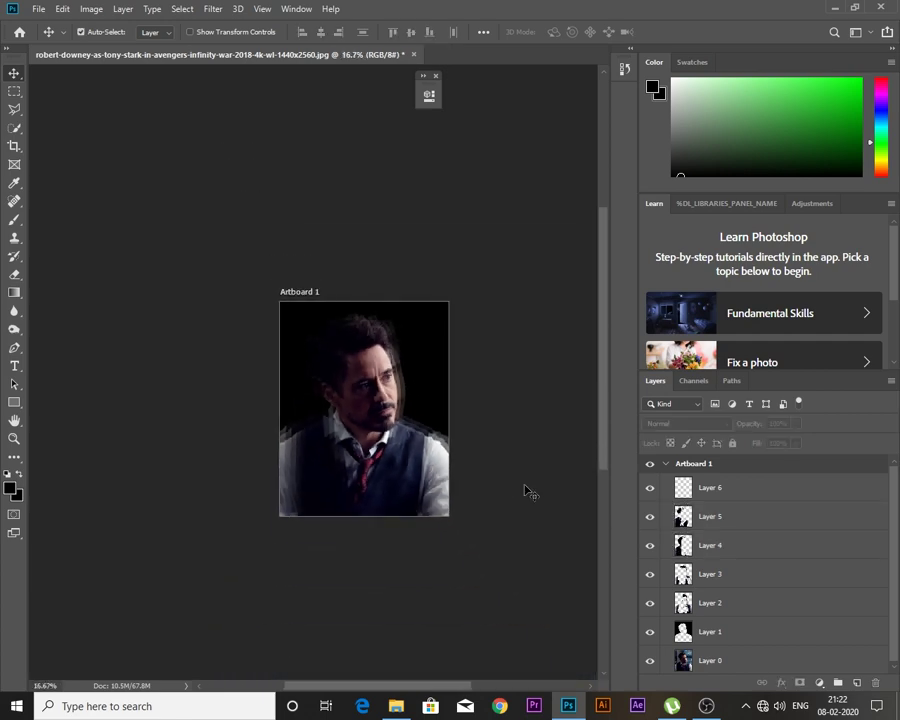
key(ctrl+plus)
key(ctrl+plus)
drag(410, 420, 342, 380)
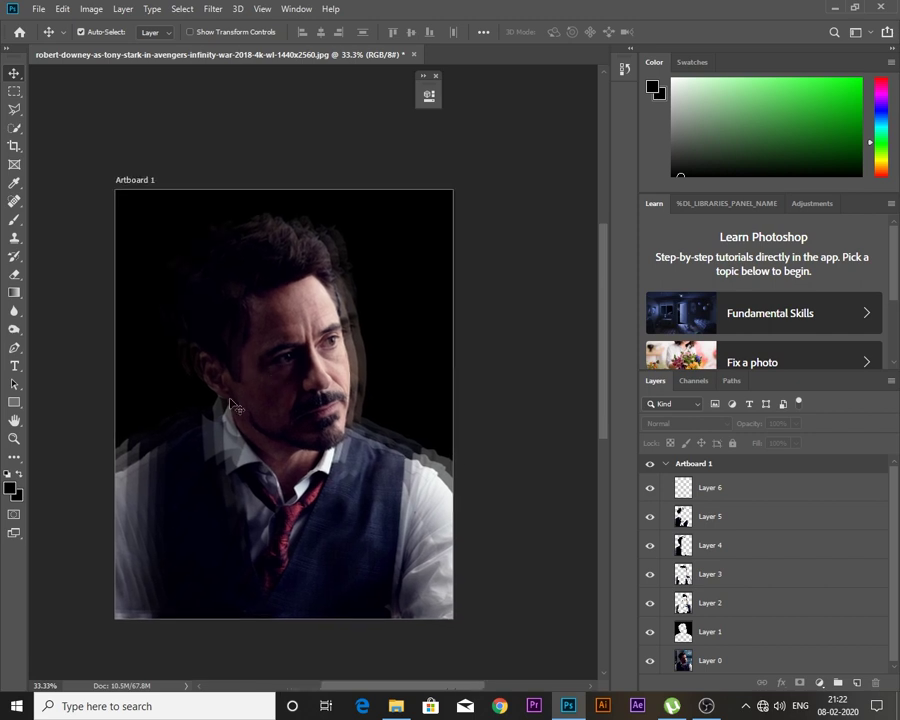
click(406, 314)
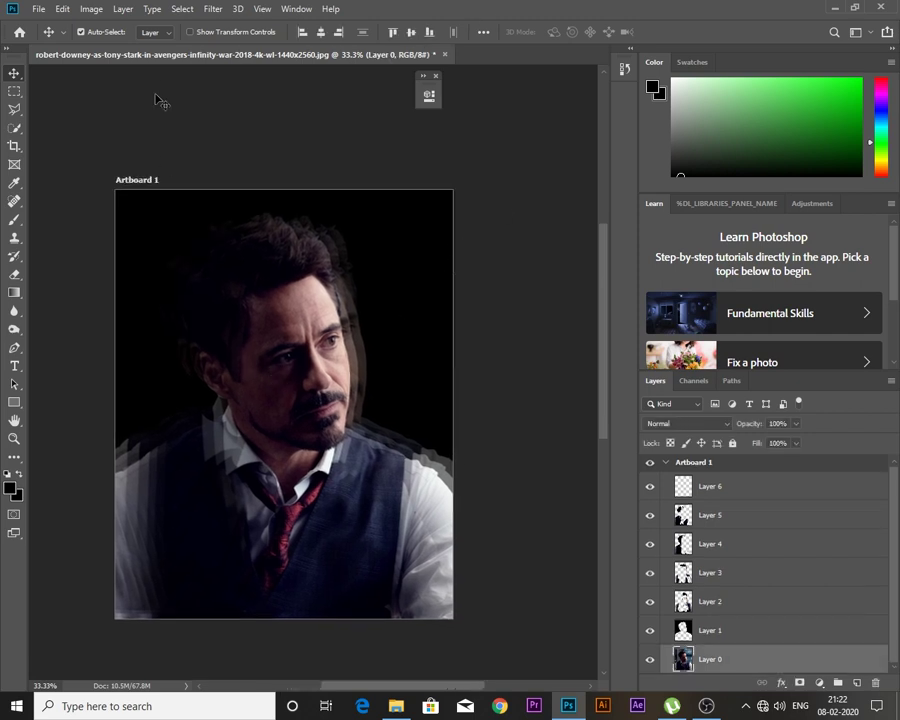
click(88, 10)
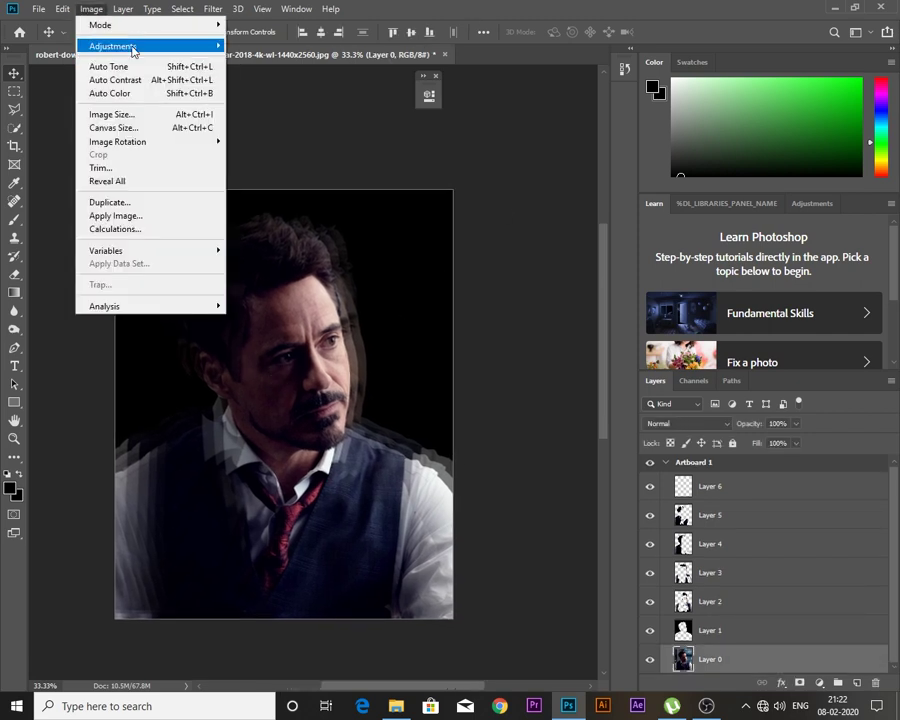
mouse_move(113, 46)
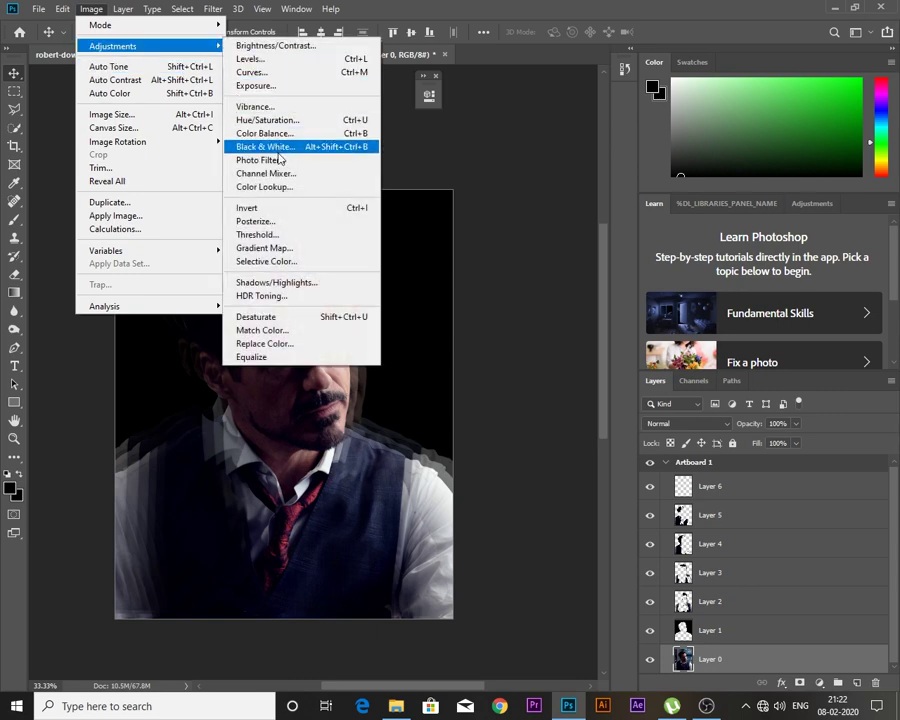
click(278, 86)
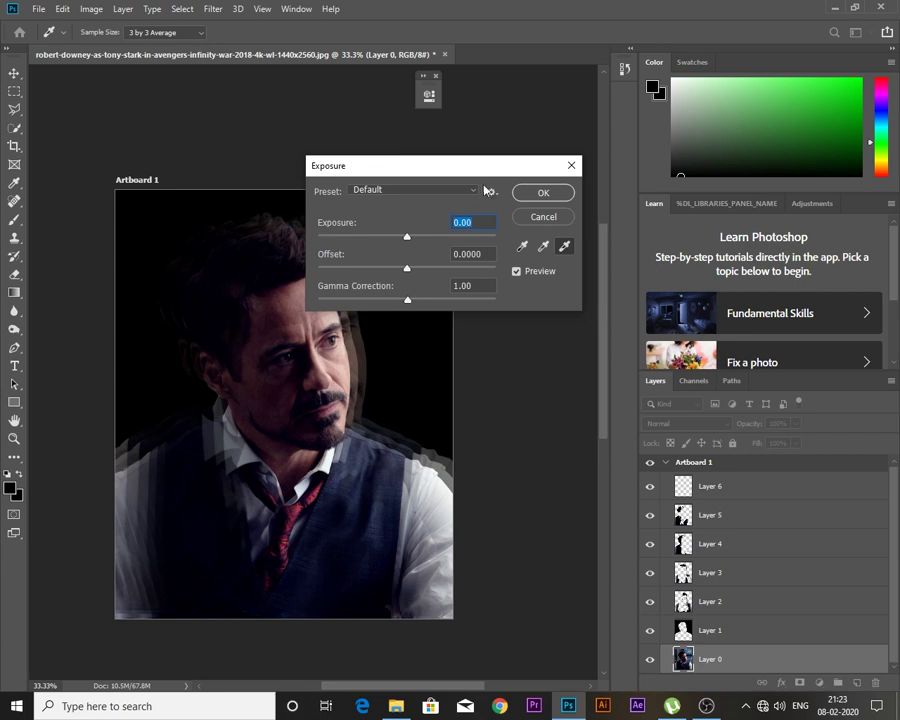
click(543, 192)
Add an Outer Bevel & Emboss effect with 282% depth to Layer 5
click(708, 522)
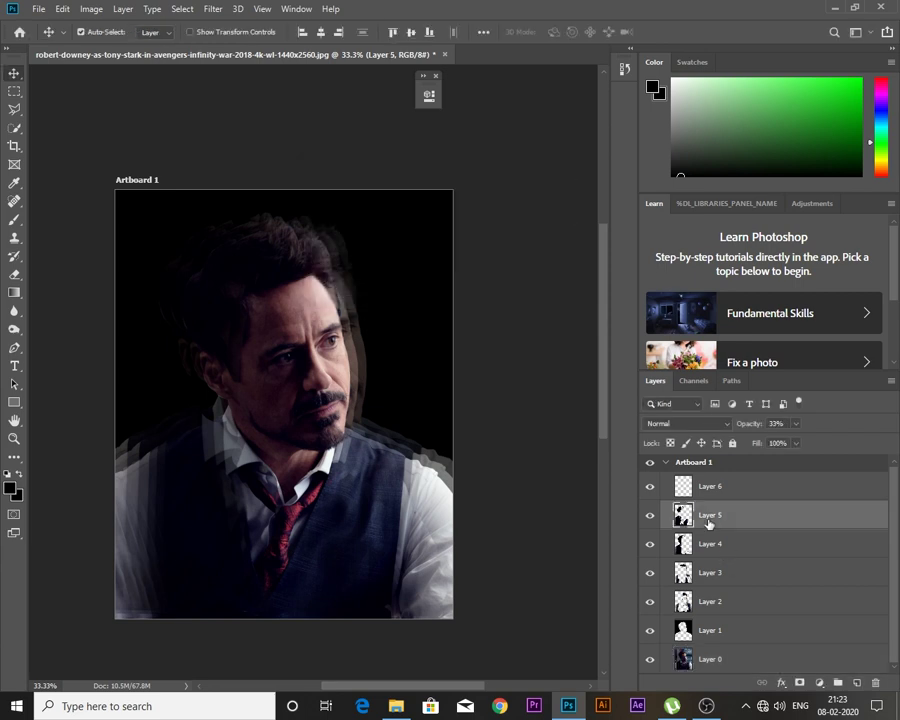
double_click(711, 486)
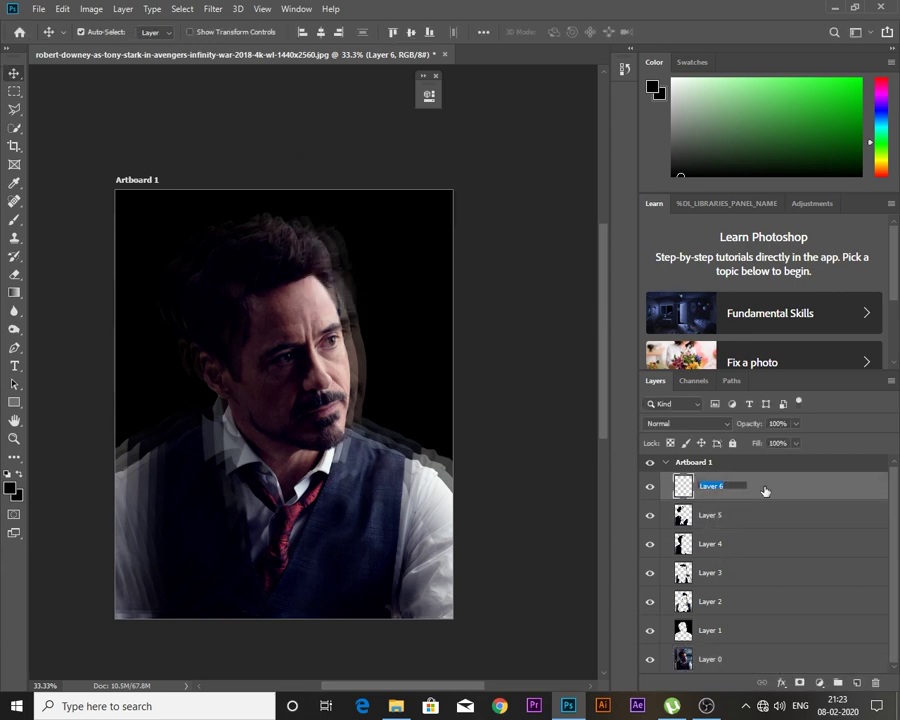
click(735, 518)
right_click(735, 522)
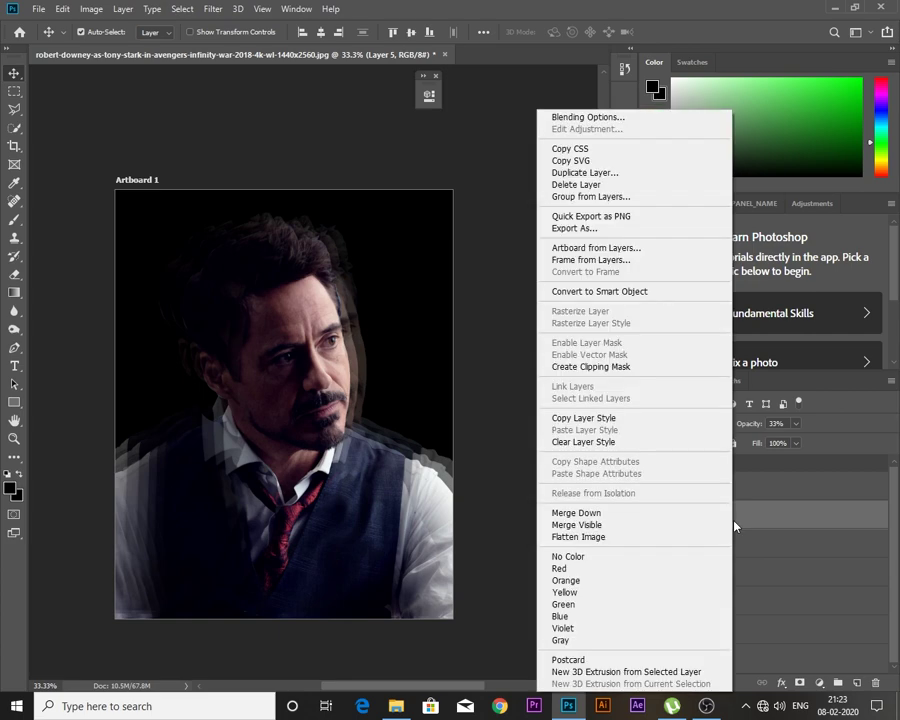
click(845, 541)
click(782, 683)
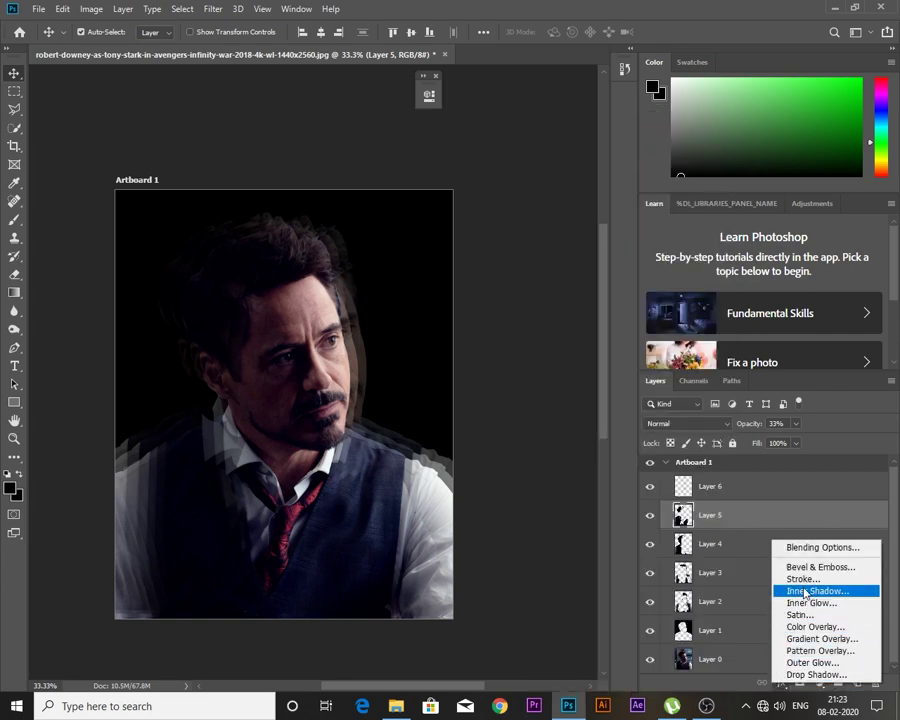
click(812, 567)
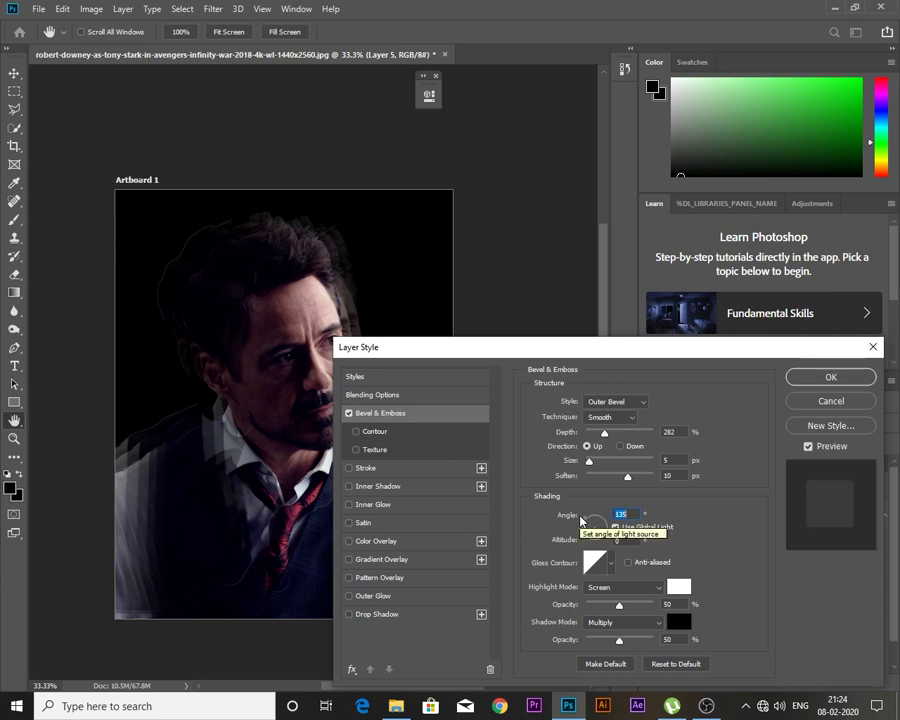
click(829, 377)
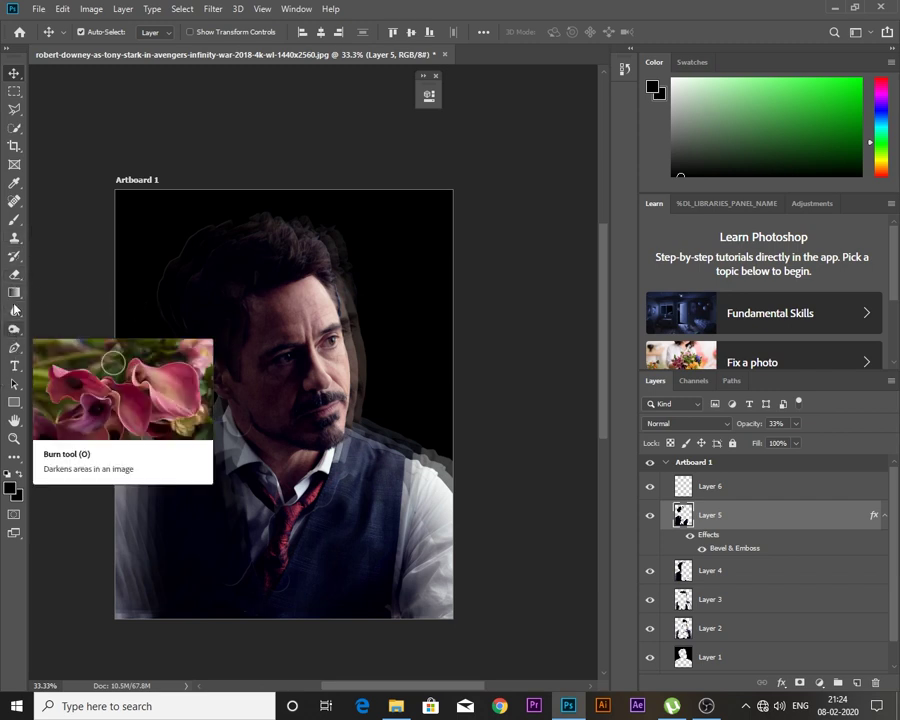
Erase three patches of Layer 5 over the vest, lower-left vest and tie
click(14, 274)
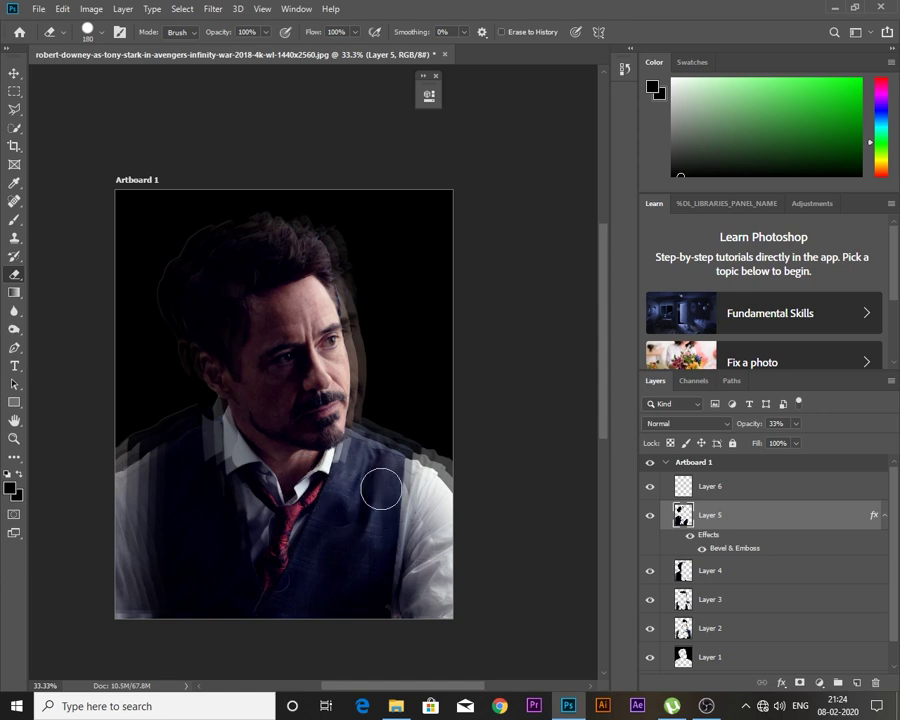
click(330, 541)
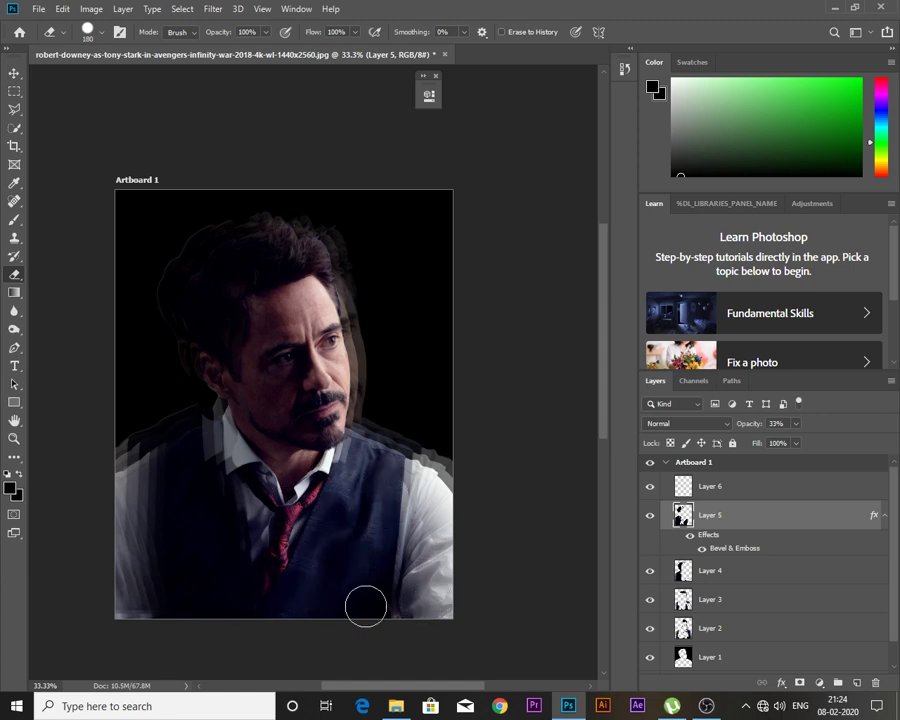
click(176, 563)
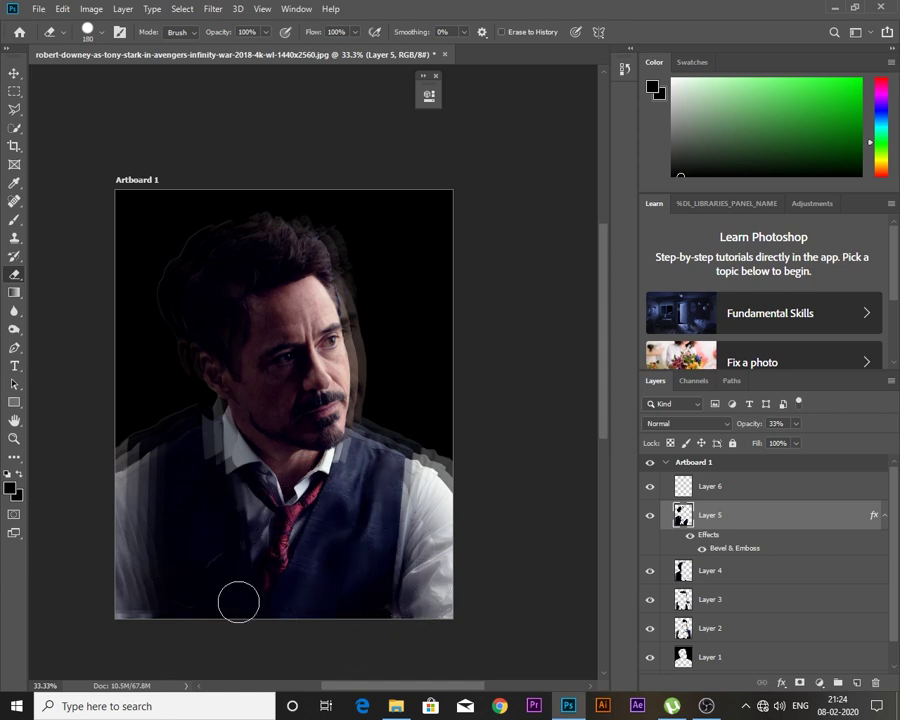
click(276, 567)
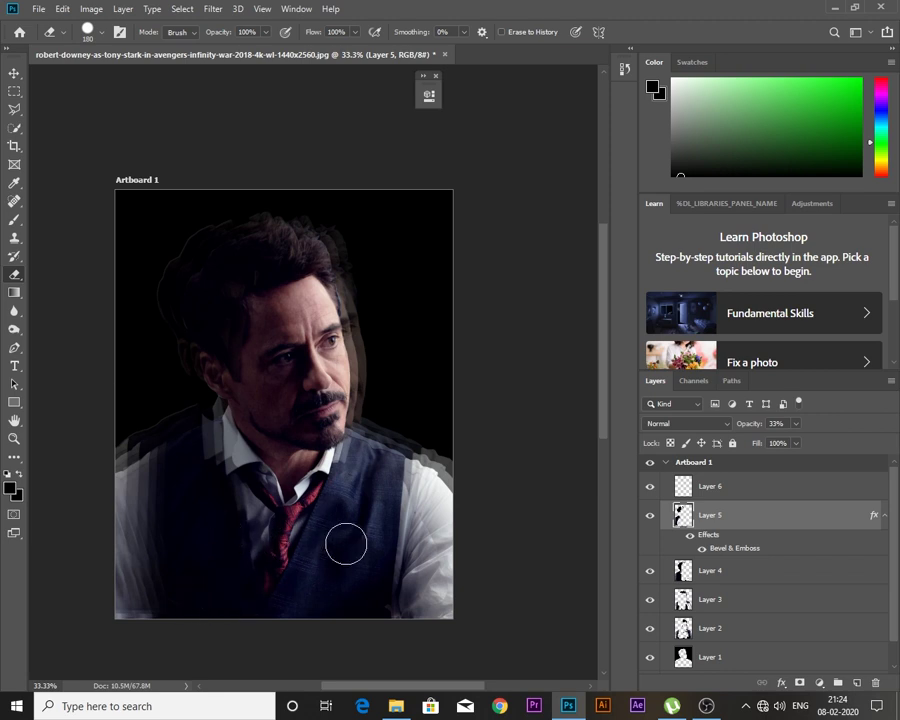
key(ctrl+minus)
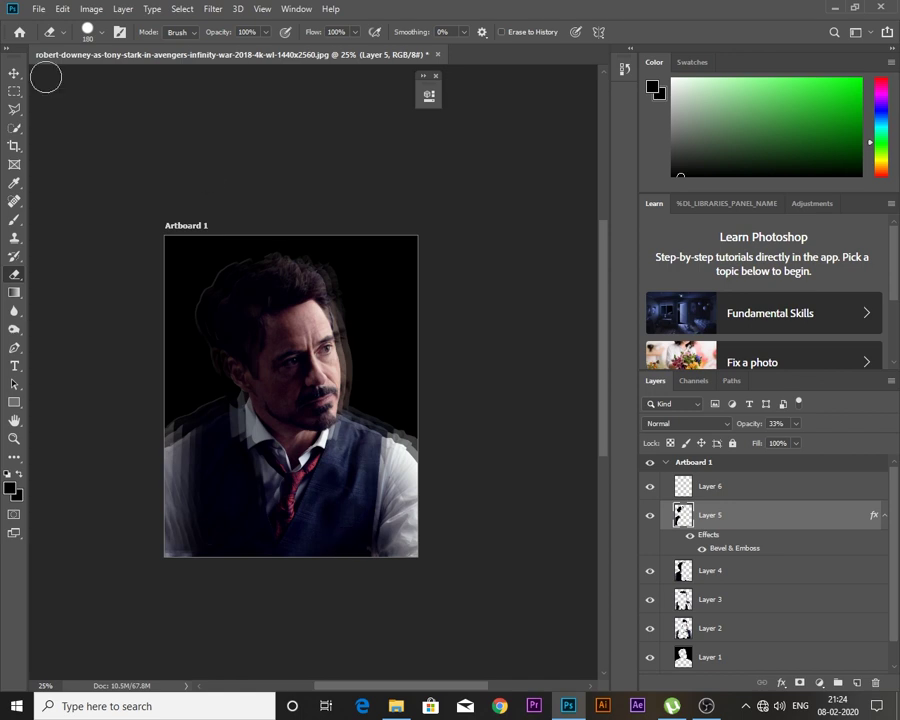
click(14, 73)
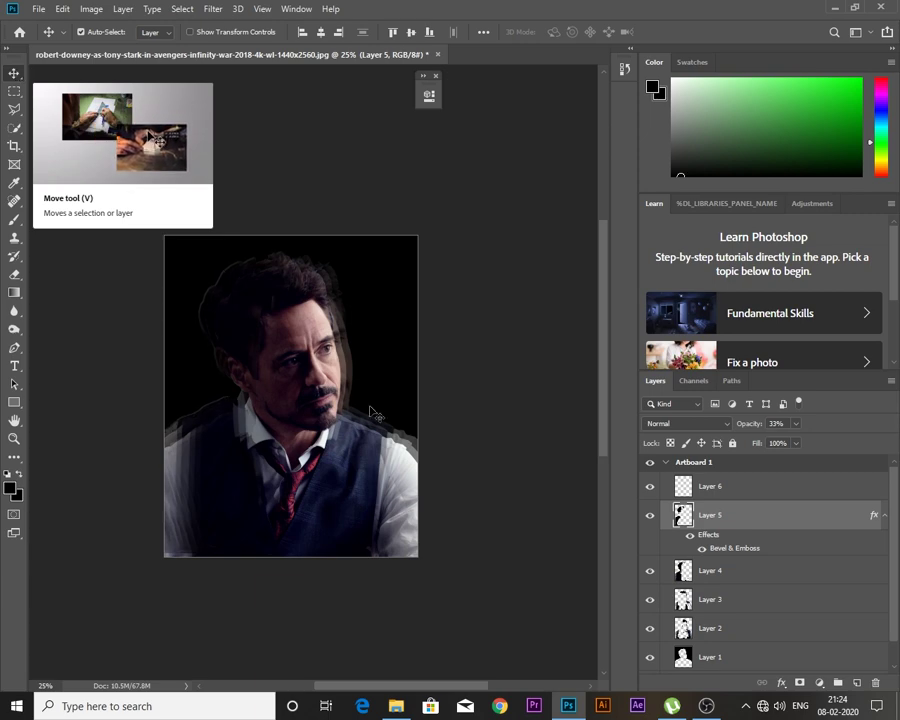
Lower the Bevel & Emboss depth on Layer 5 from 282% to 74%
double_click(723, 550)
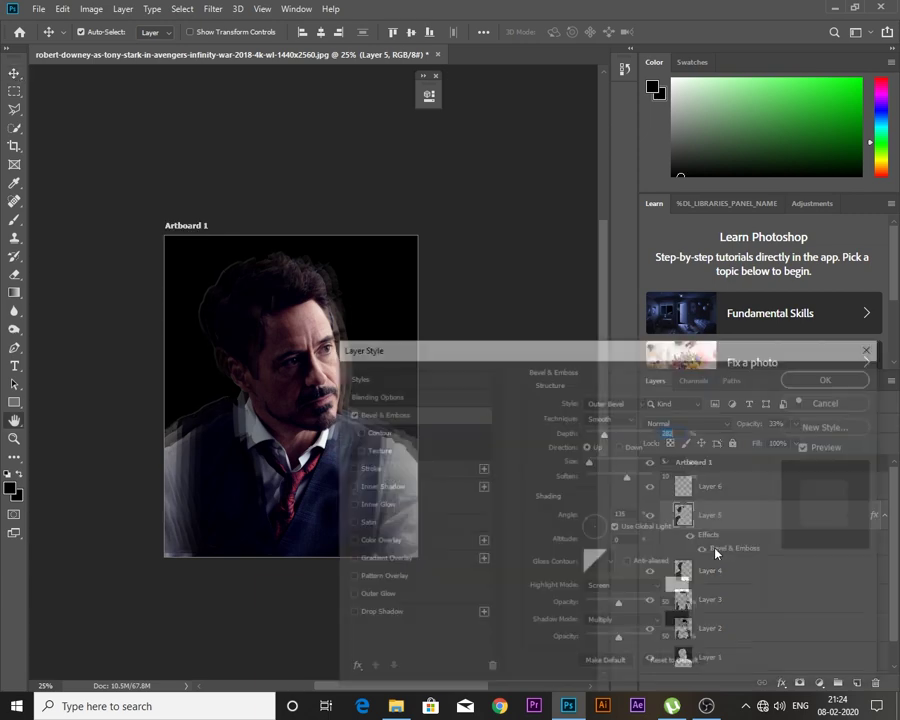
drag(598, 434, 615, 429)
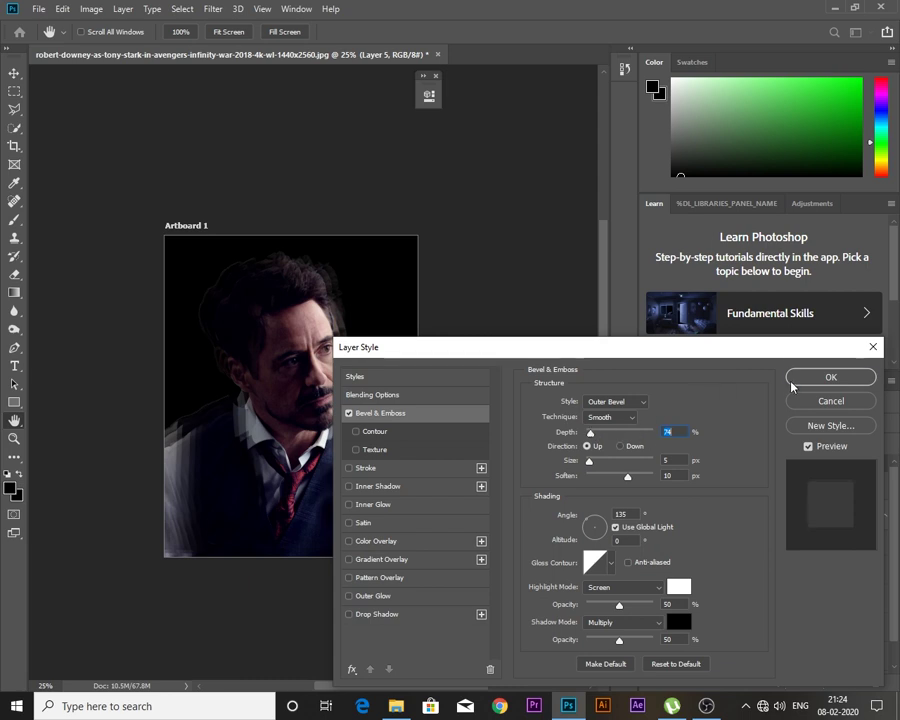
click(830, 377)
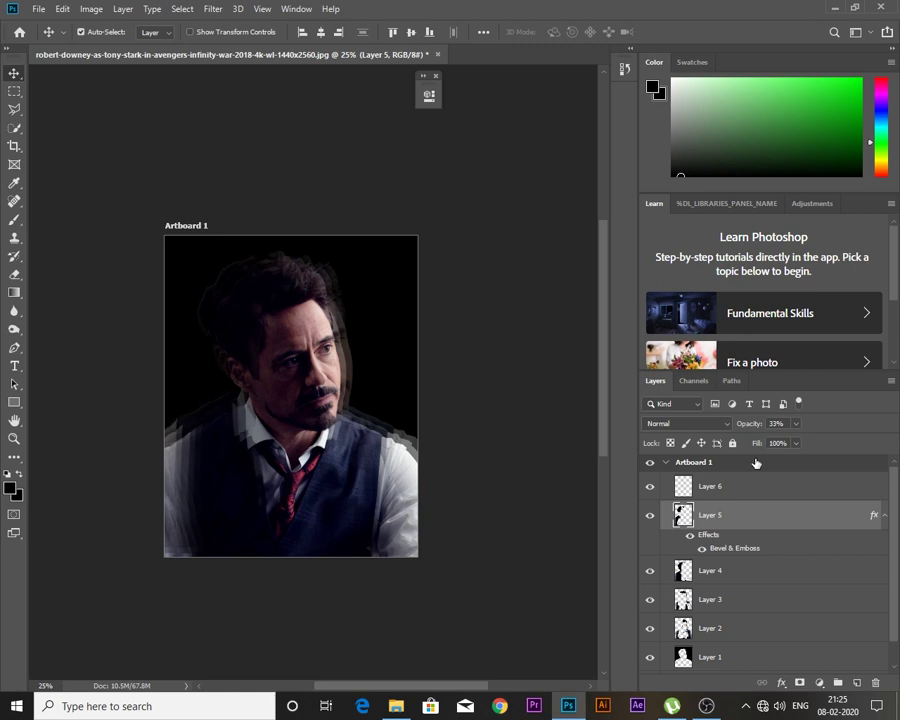
click(510, 367)
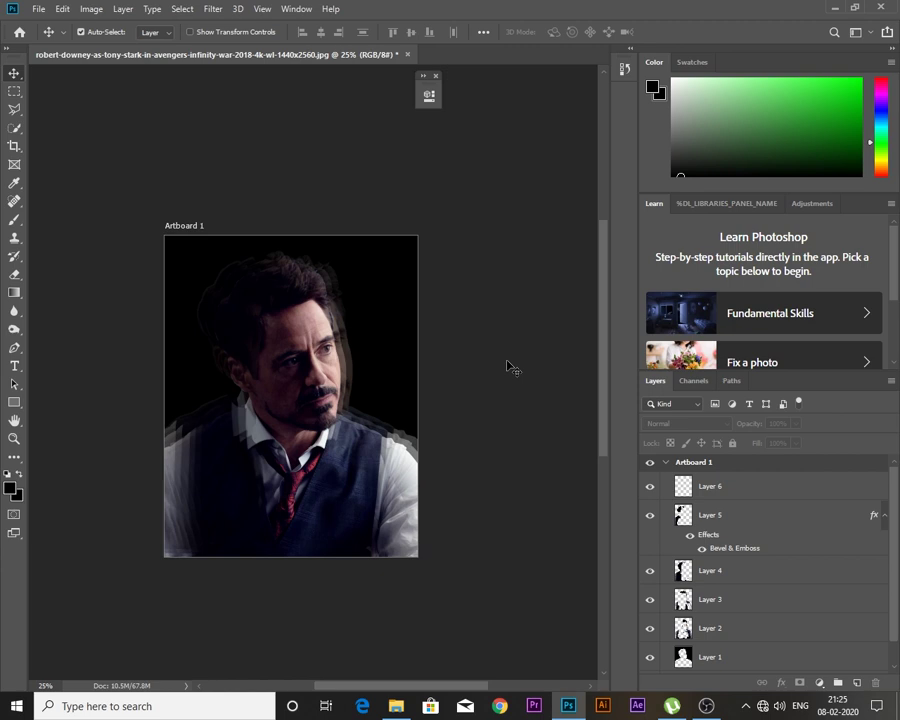
click(733, 525)
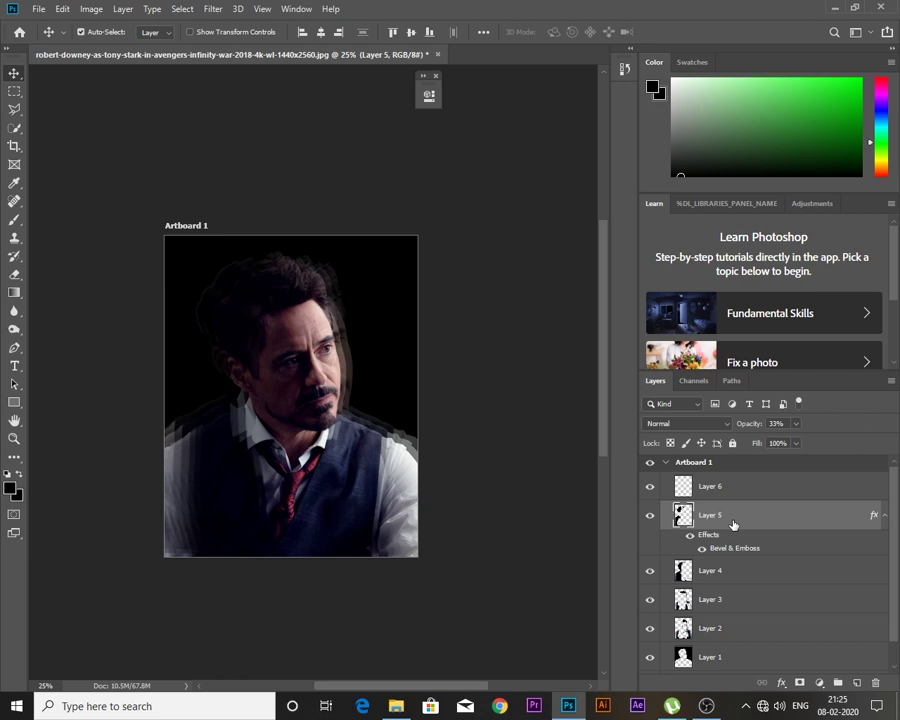
click(738, 572)
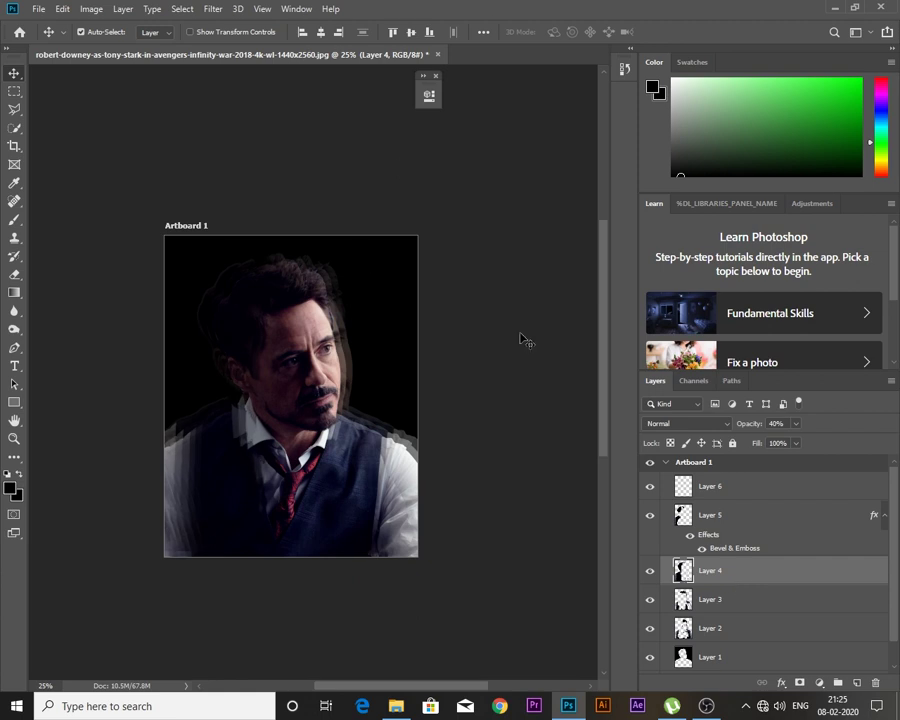
click(702, 516)
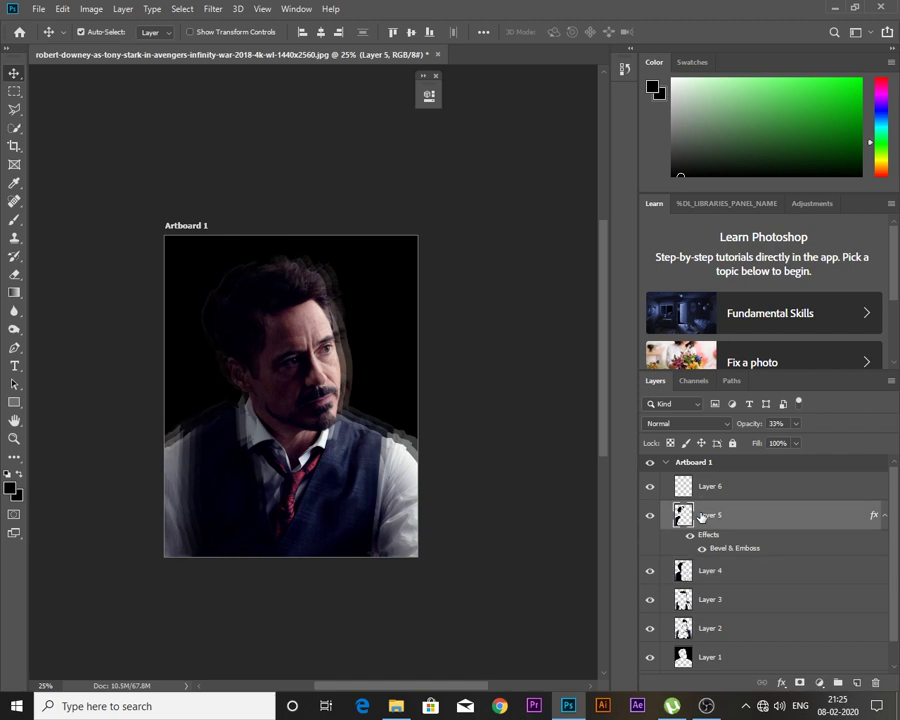
click(558, 447)
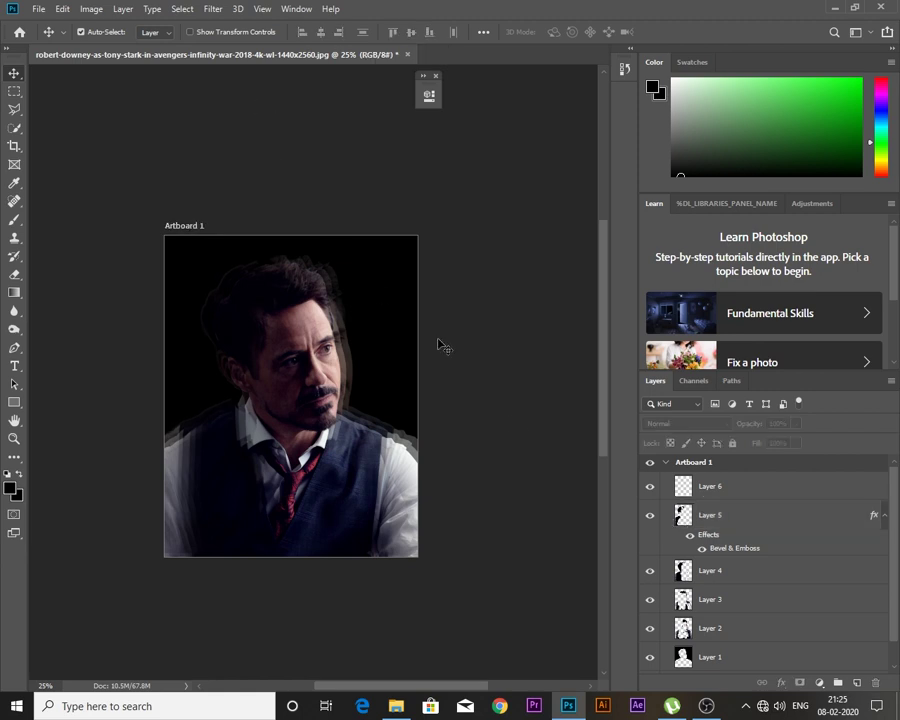
scroll(440, 345, down, 2)
scroll(549, 530, up, 1)
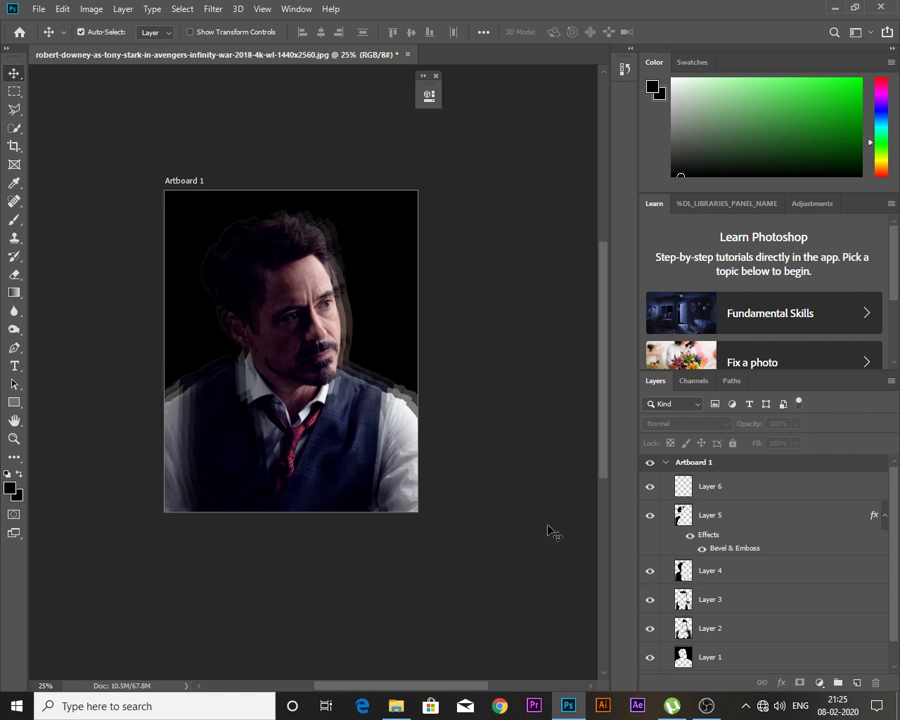
key(ctrl+plus)
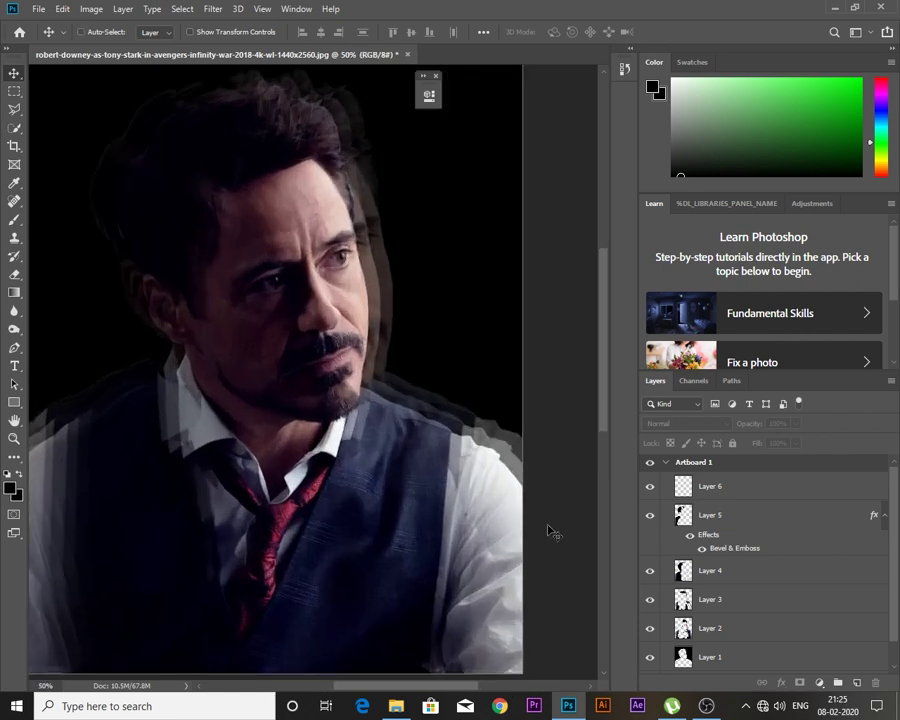
key(ctrl+minus)
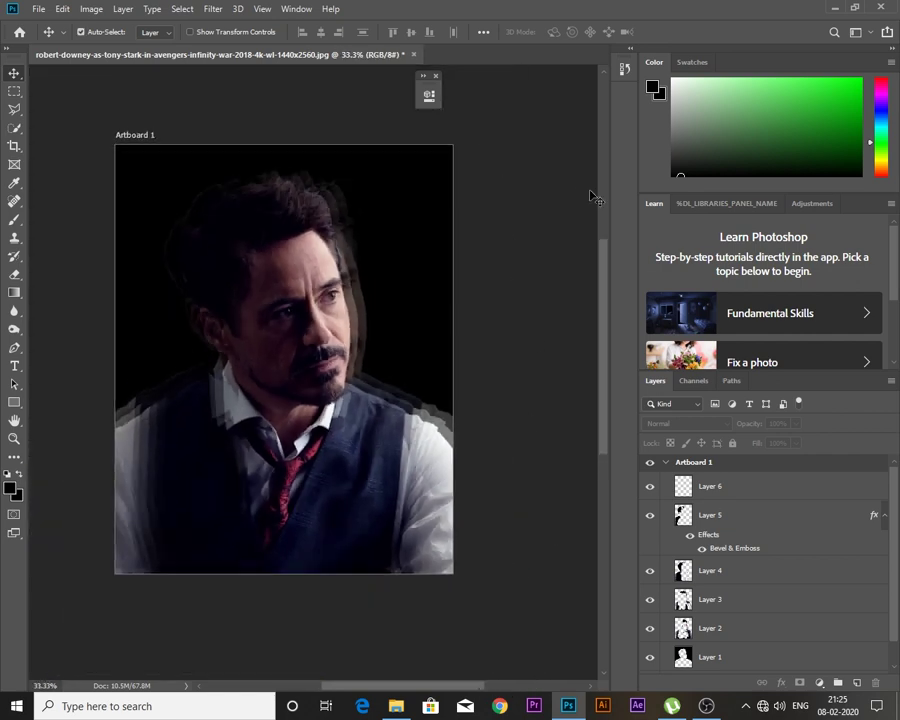